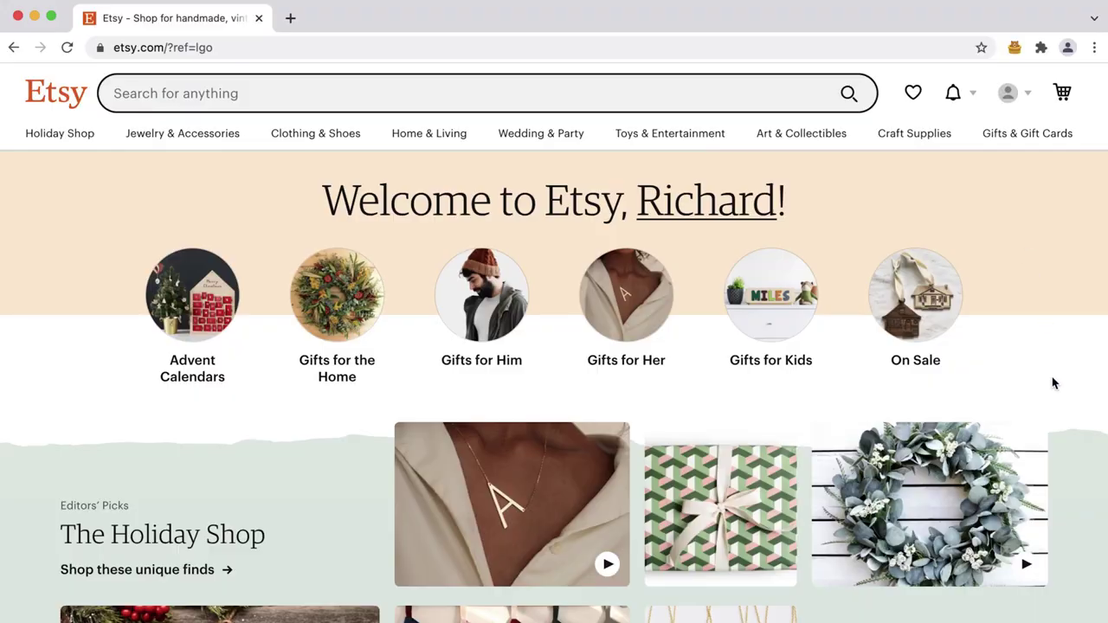
- Start opening a new Etsy shop from the account menu's Sell on Etsy page
left_click(1021, 102)
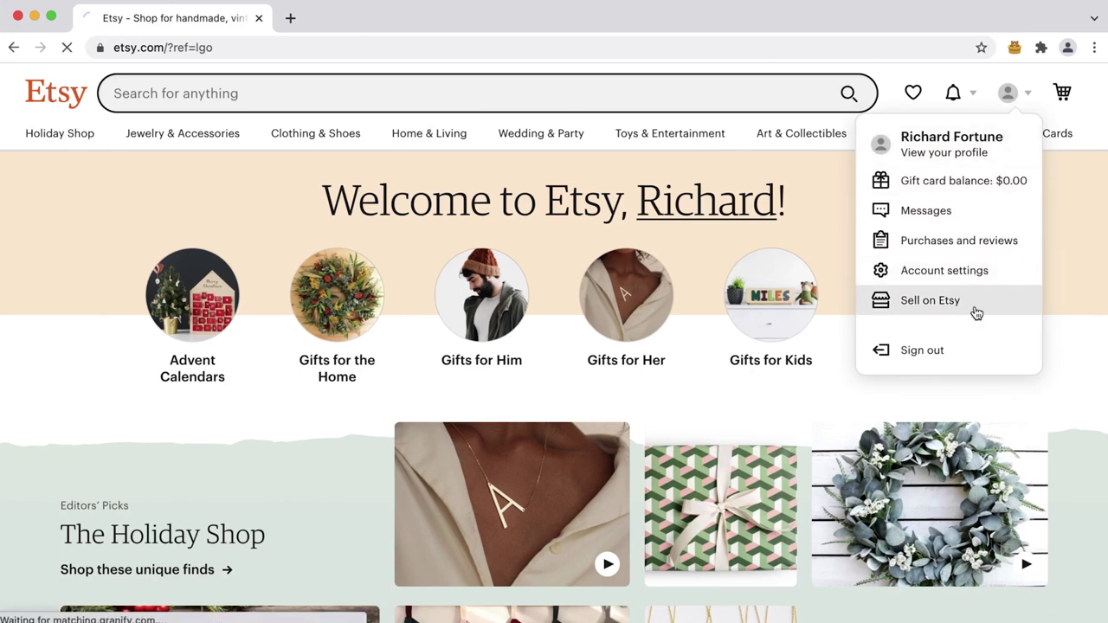
scroll(976, 313, "down", 3)
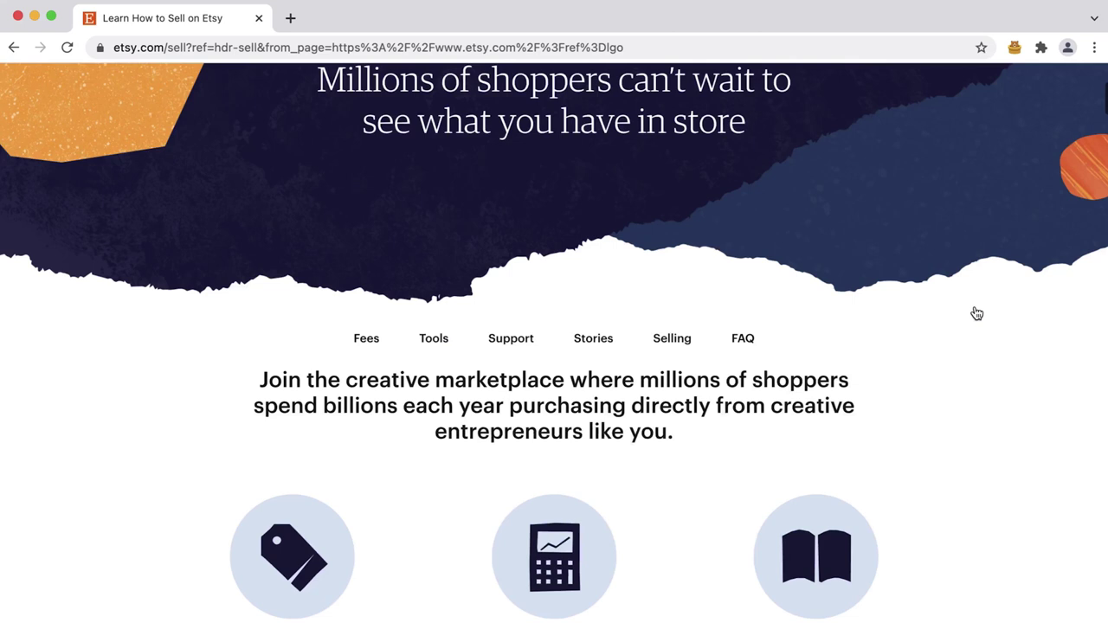
scroll(977, 313, "down", 6)
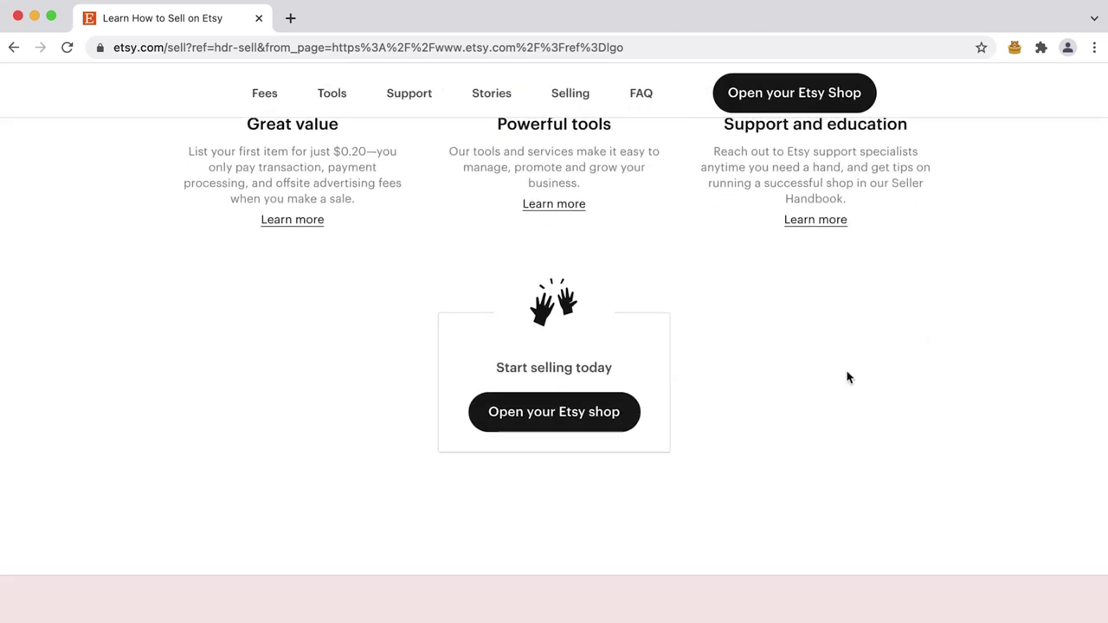
left_click(581, 424)
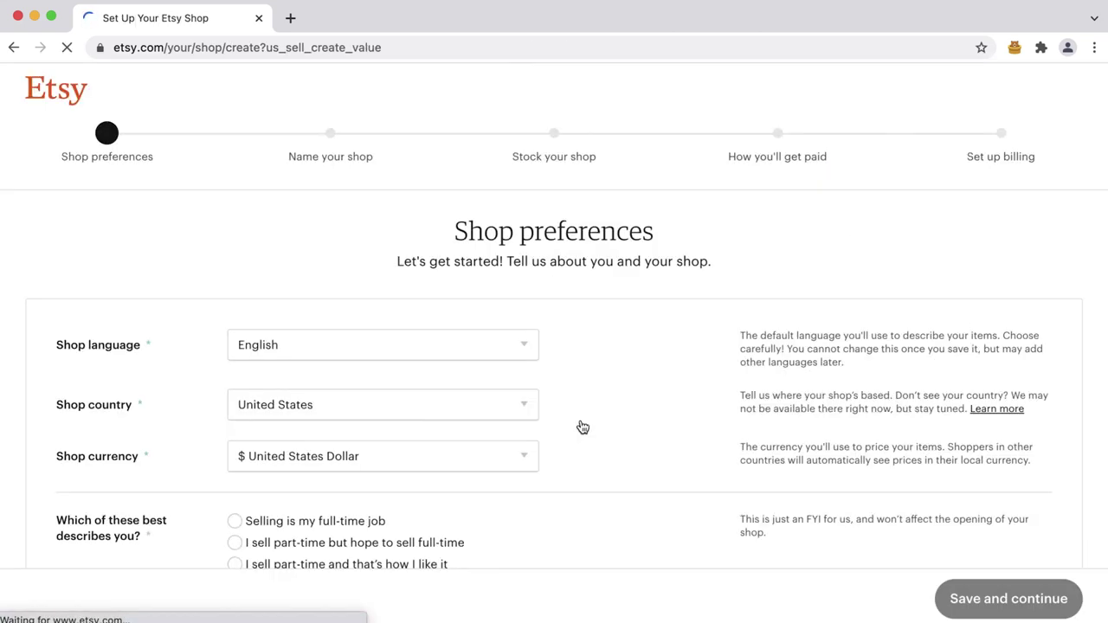
- Mark selling as part-time and enter the shop name MyAwesomeStore3000
scroll(563, 300, "down", 3)
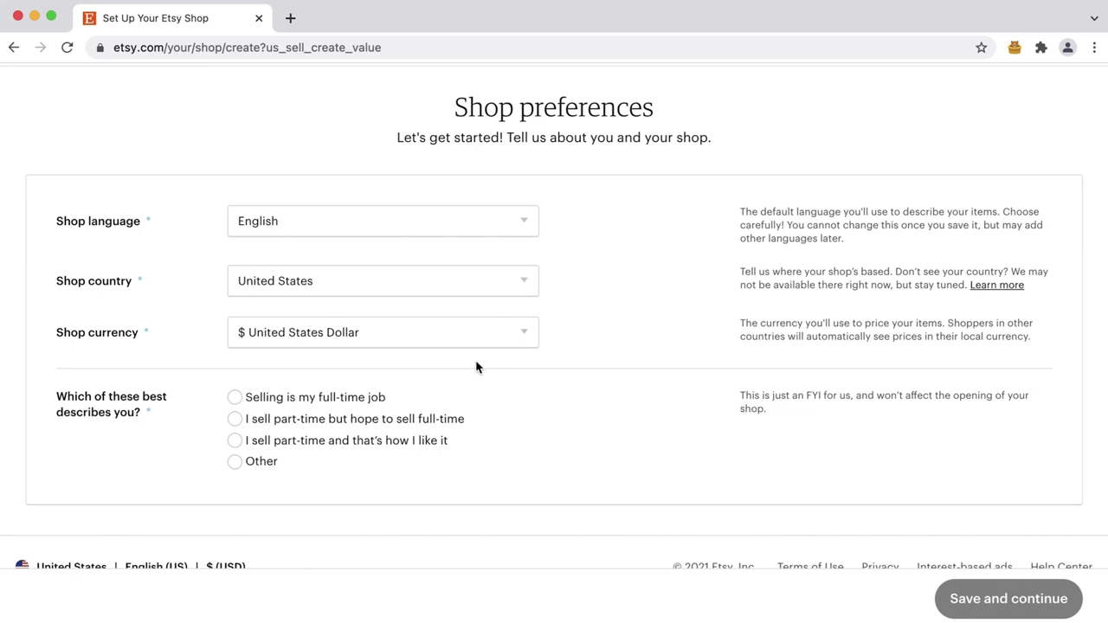
left_click(420, 423)
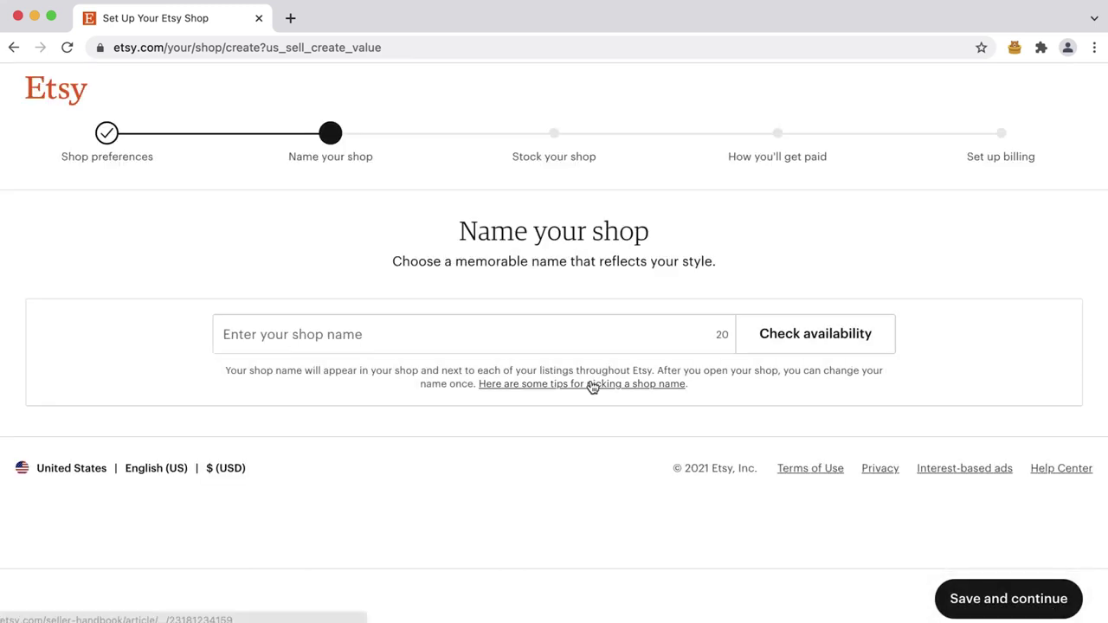
left_click(554, 339)
type("MyAwesomeStore3000")
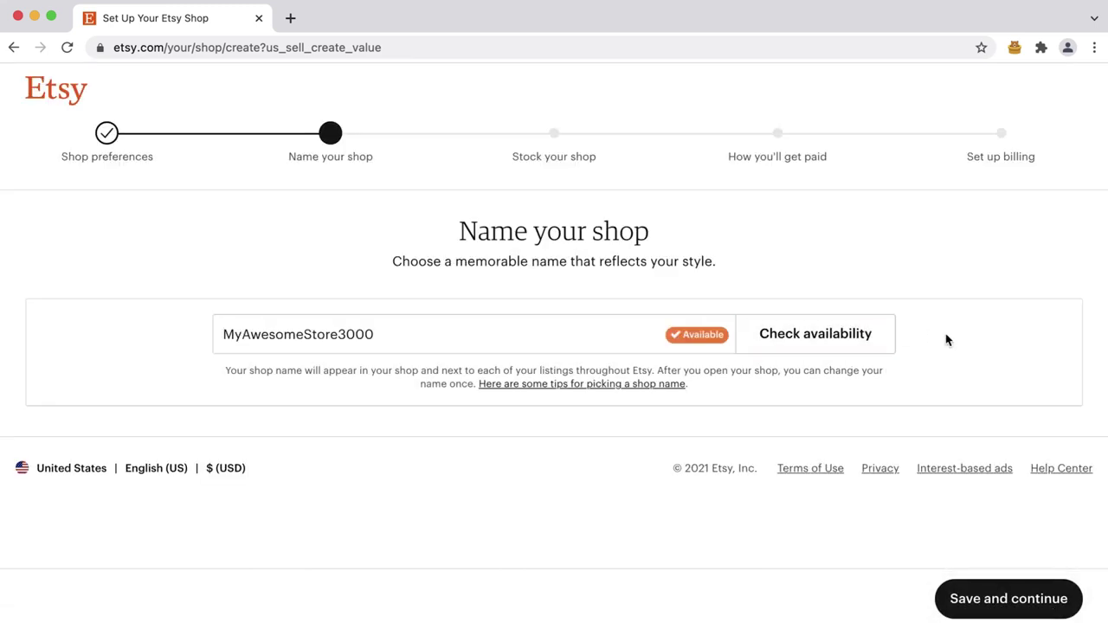
- Save the shop name and start a new listing
left_click(983, 597)
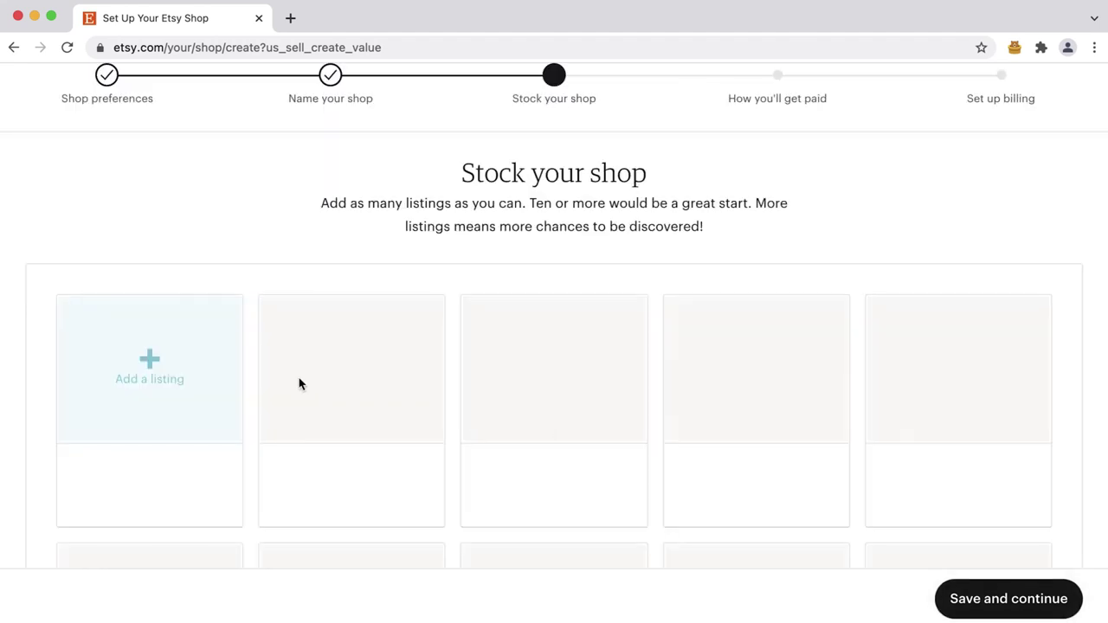
left_click(173, 372)
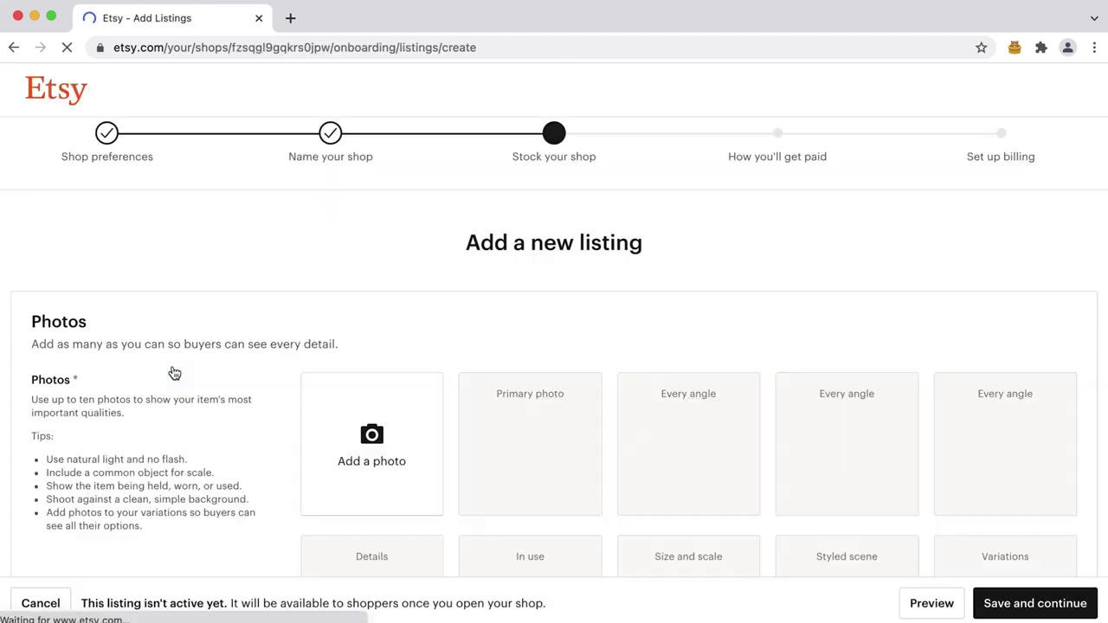
scroll(611, 303, "down", 5)
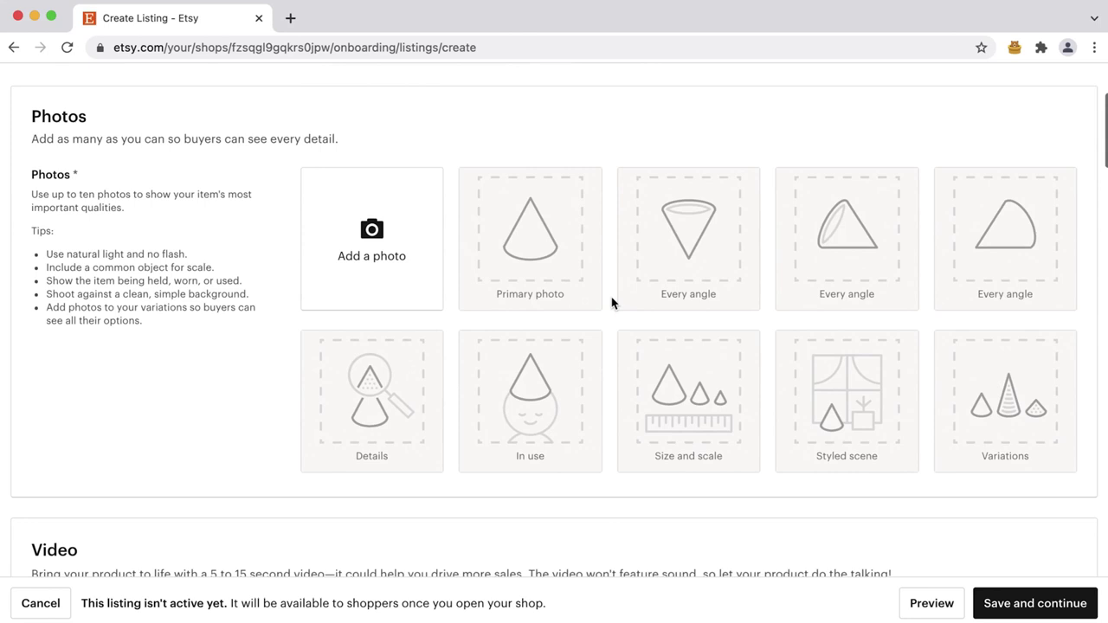
scroll(618, 343, "down", 1)
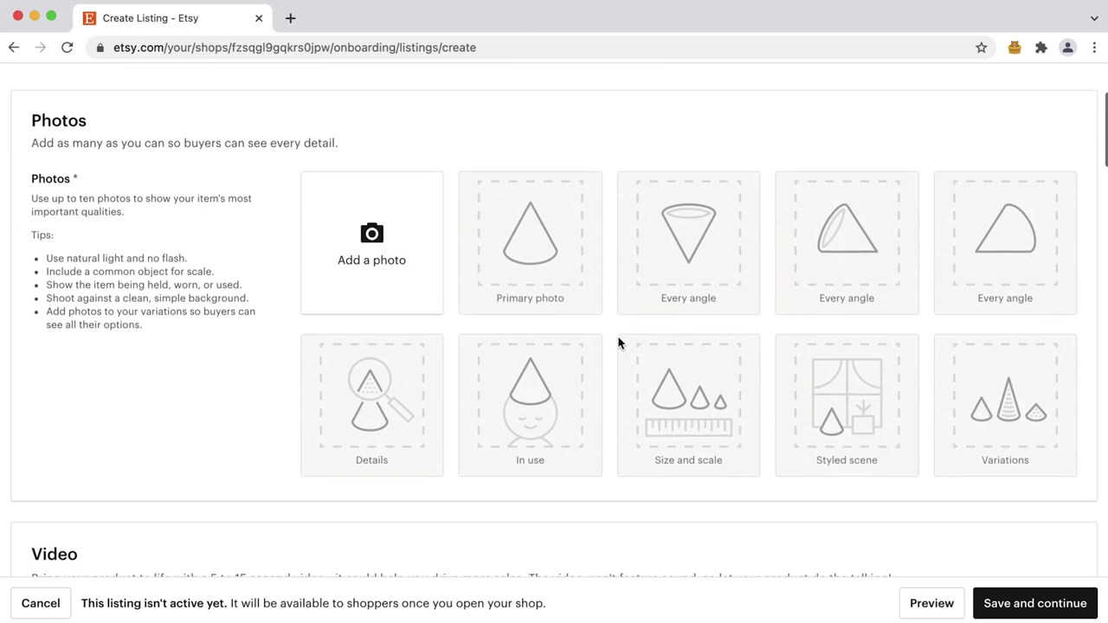
- Upload listing example.jpeg as the listing's primary photo
left_click(390, 258)
left_click(436, 221)
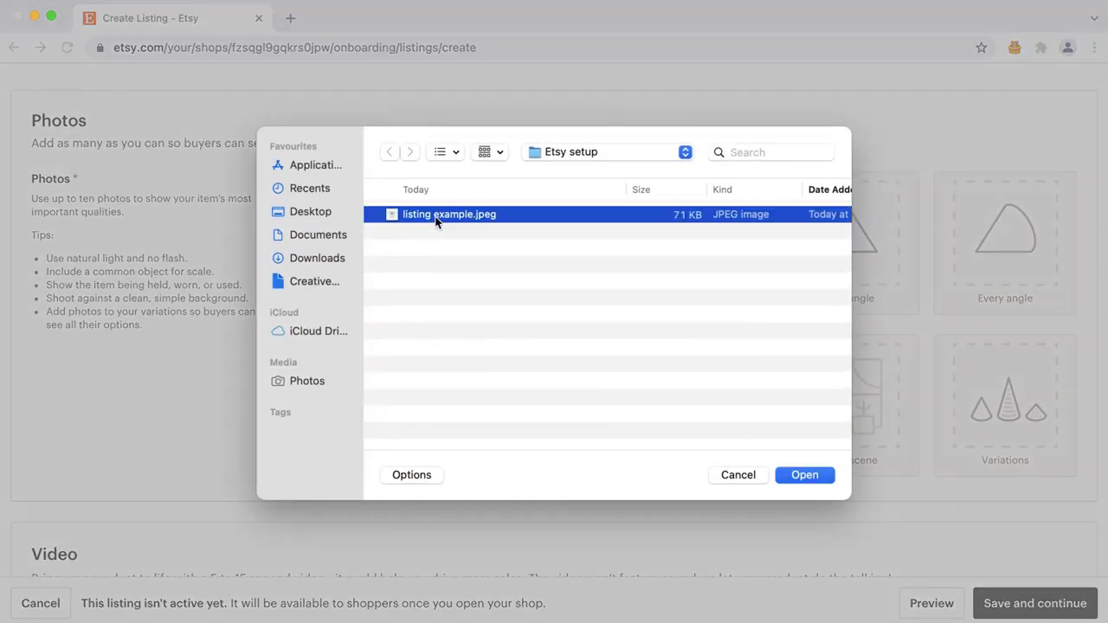
left_click(827, 479)
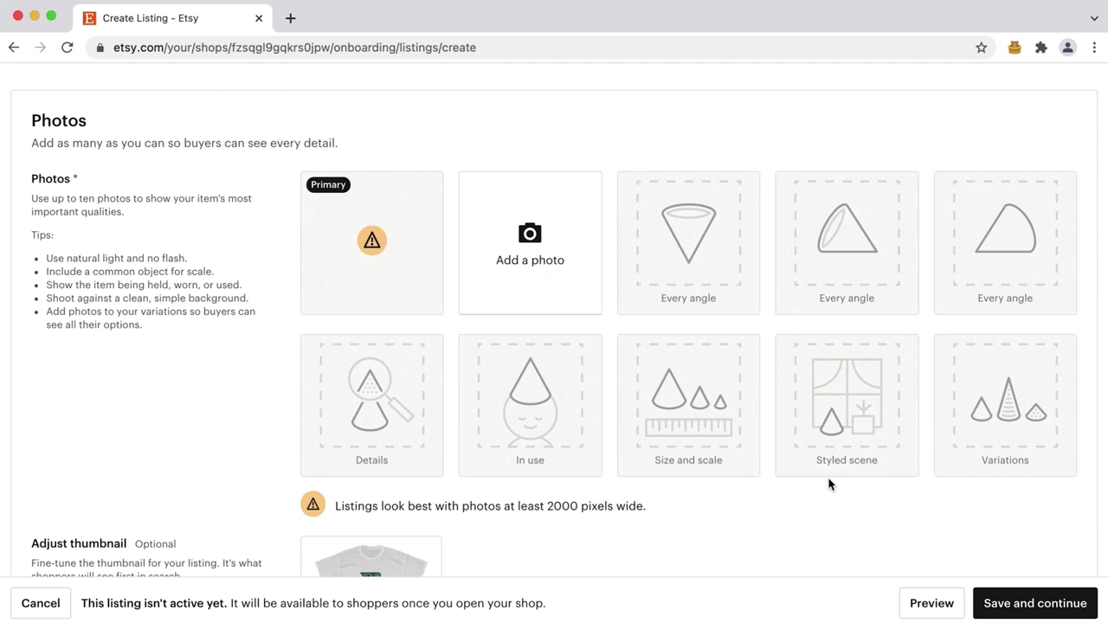
scroll(828, 480, "down", 10)
scroll(828, 480, "down", 5)
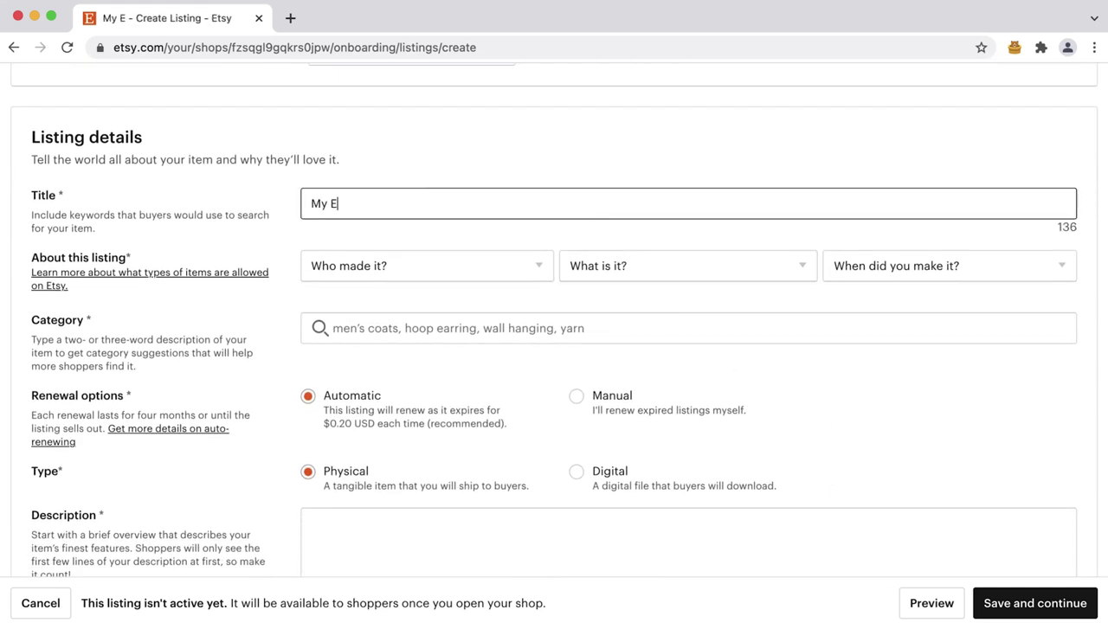
- Set About this listing to I did, a finished product, Made To Order
left_click(532, 266)
left_click(526, 297)
left_click(654, 269)
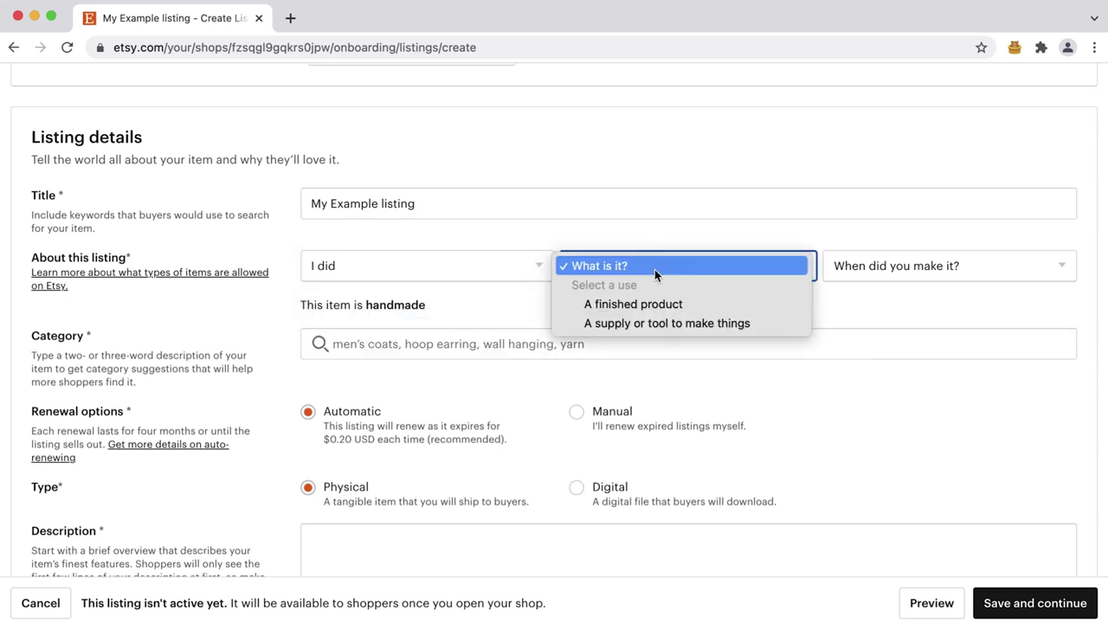
left_click(645, 302)
left_click(886, 264)
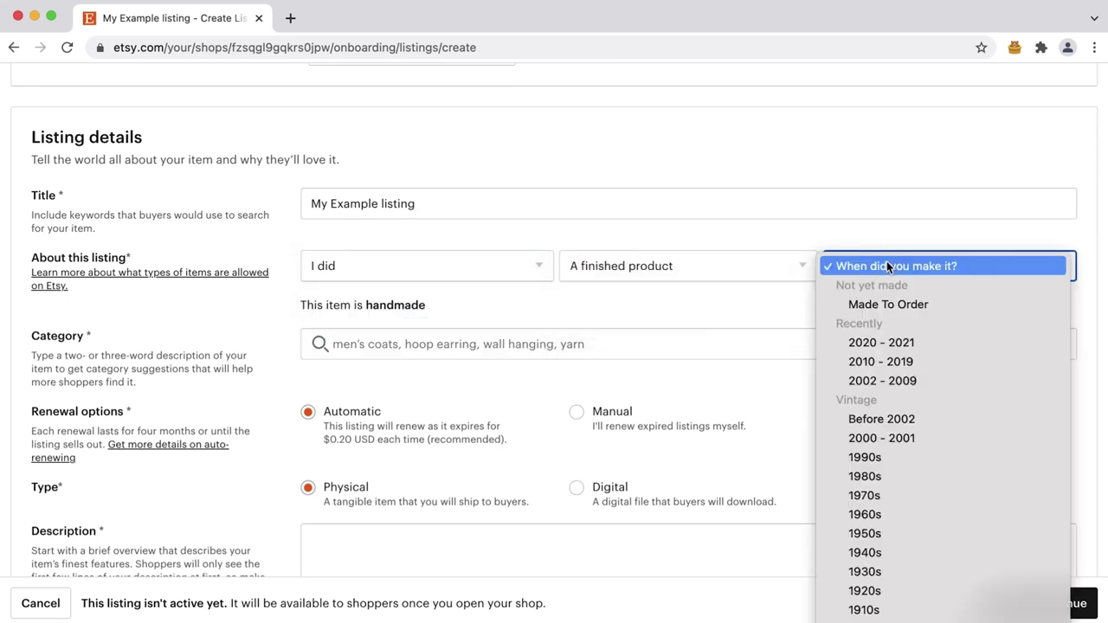
left_click(893, 309)
- Choose the T-shirts category and enter the description 'My example listing'
left_click(625, 339)
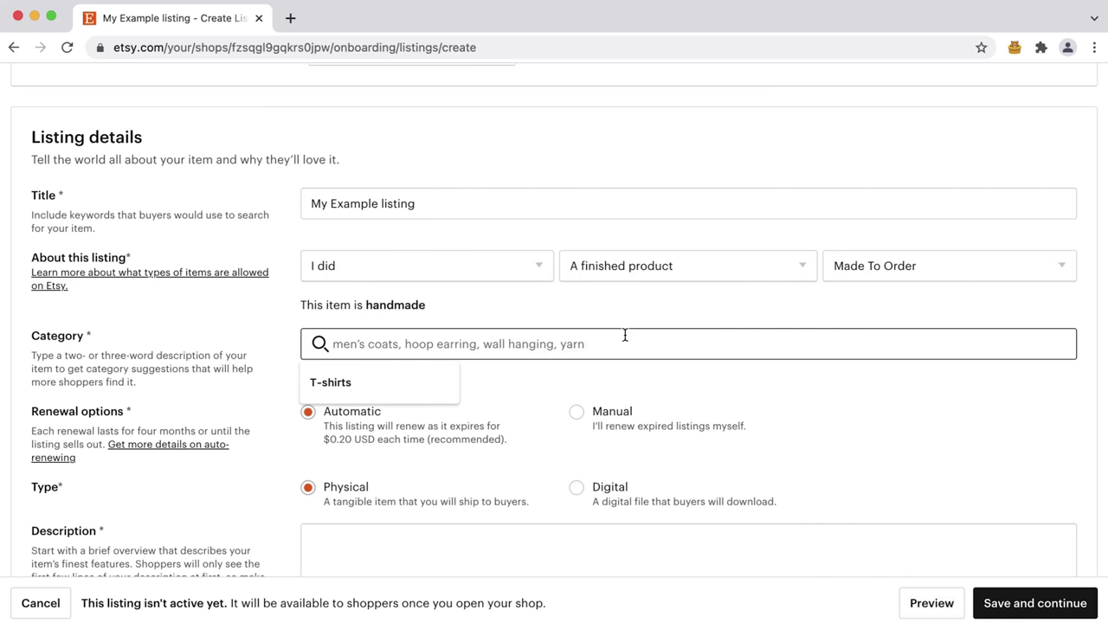
left_click(380, 381)
left_click(383, 381)
scroll(382, 384, "down", 3)
scroll(381, 384, "down", 7)
left_click(383, 383)
type("My ")
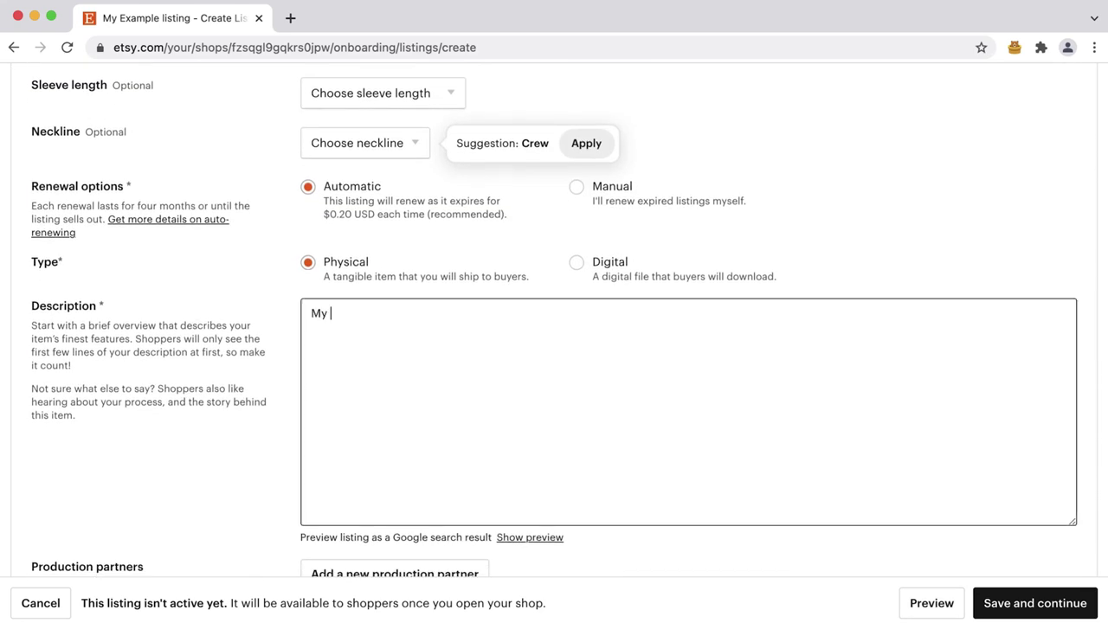
type("example listing")
- Set the price to 1, fill the origin zip code, and choose a processing time
scroll(554, 320, "down", 10)
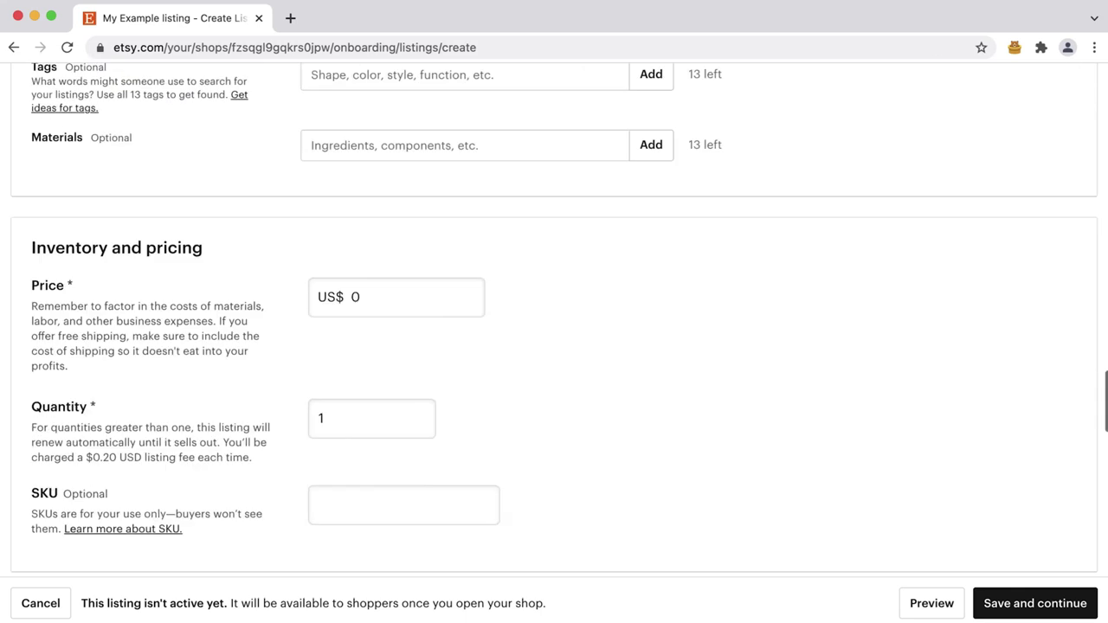
left_click(396, 240)
type("1")
scroll(609, 264, "down", 10)
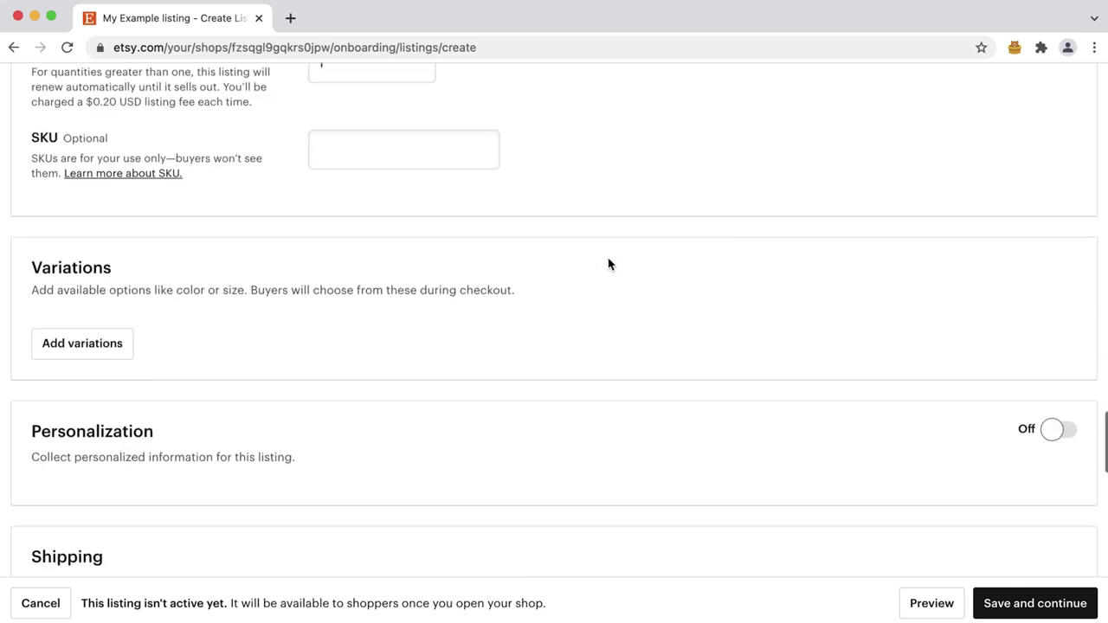
left_click(598, 266)
left_click(597, 309)
left_click(614, 341)
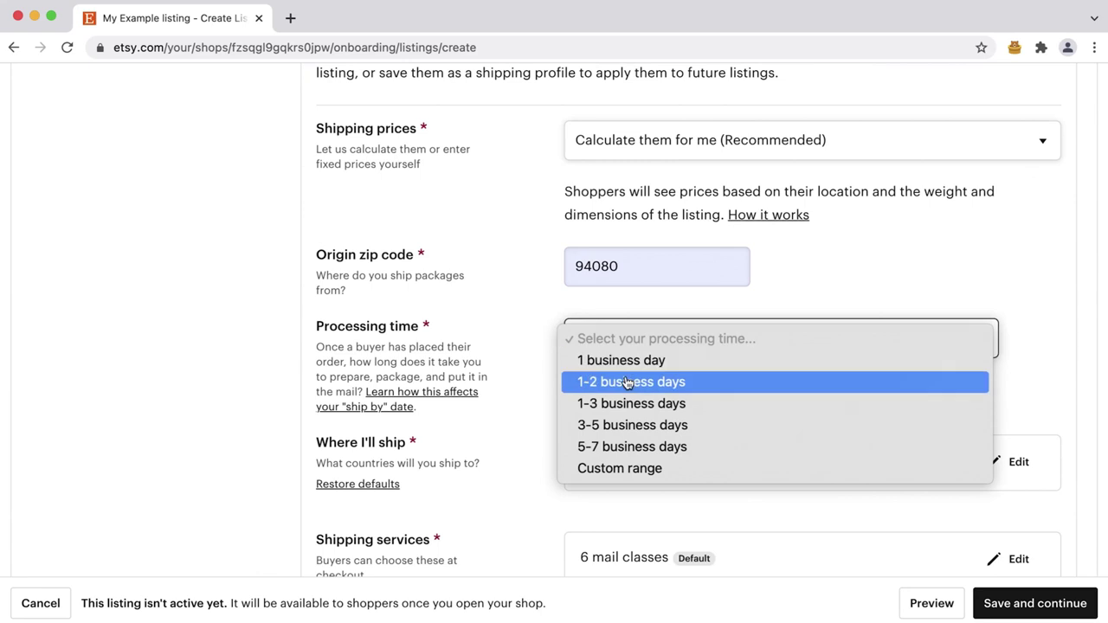
left_click(633, 425)
- Enter a 1 lb weight and package size of 1, then save the listing
scroll(627, 419, "down", 5)
scroll(628, 420, "down", 5)
left_click(415, 343)
type("1")
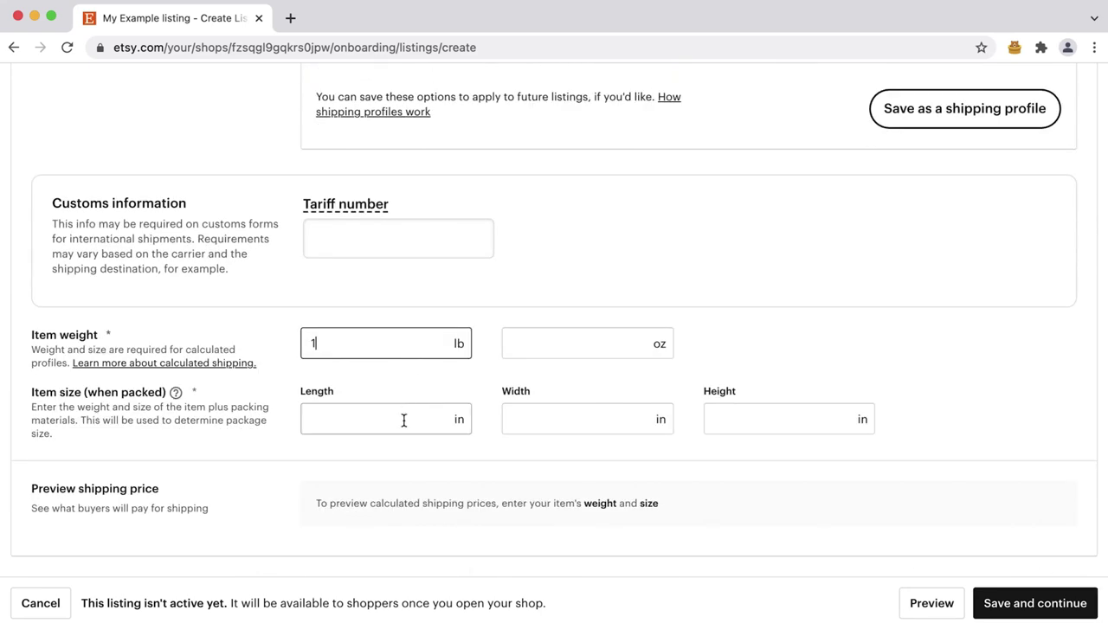
key("Tab")
type("1")
scroll(1012, 485, "down", 2)
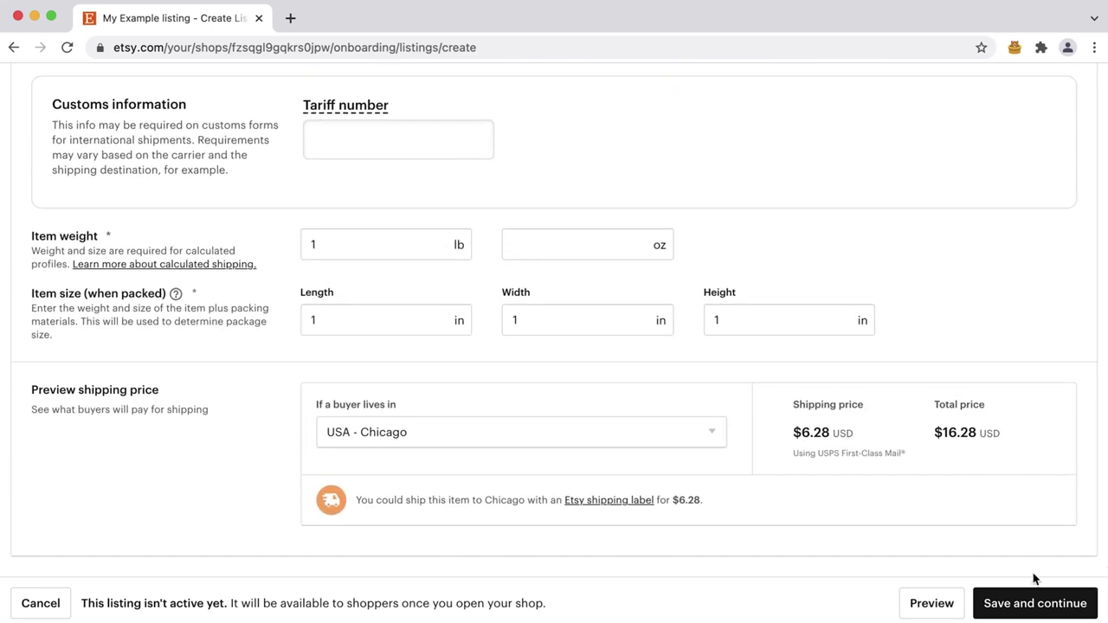
left_click(1035, 603)
left_click(1035, 610)
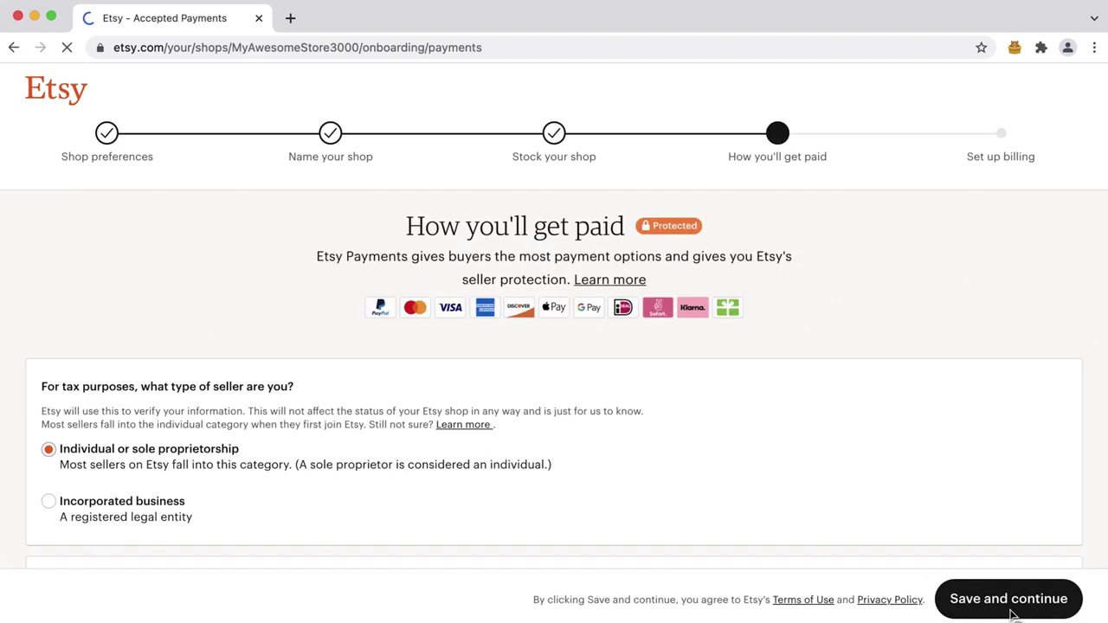
- Proceed through billing setup and open the Etsy shop
left_click(1010, 611)
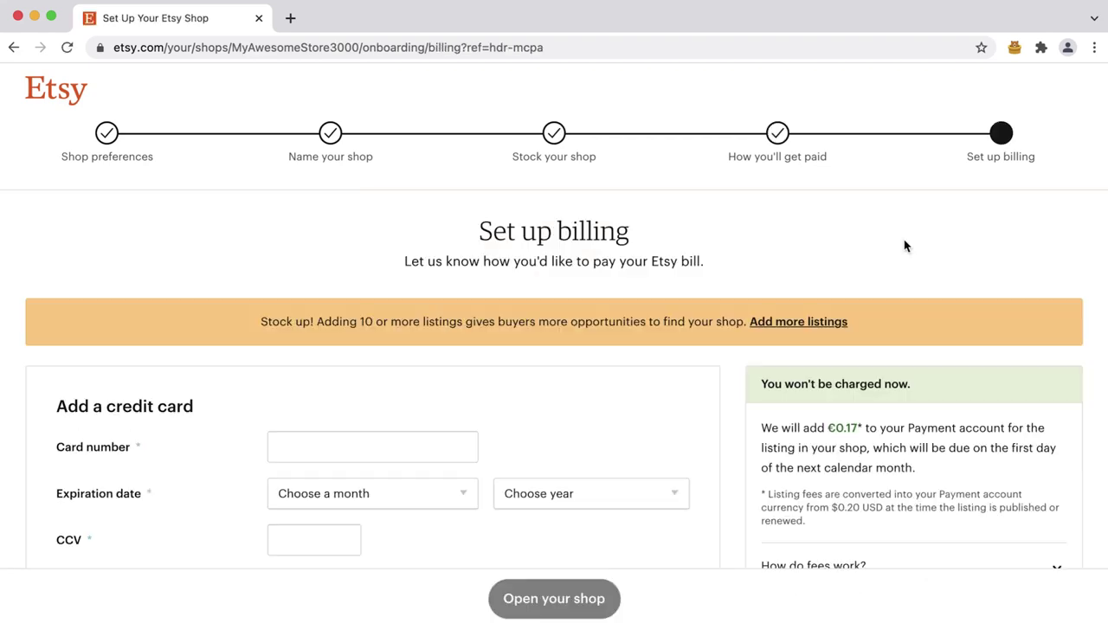
scroll(905, 245, "down", 6)
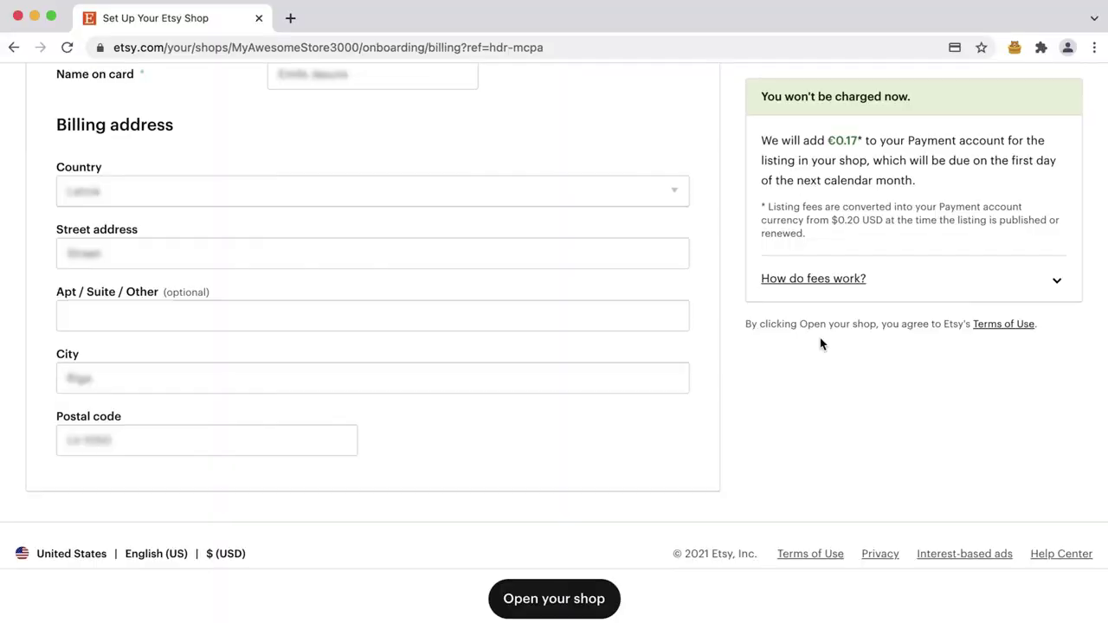
left_click(552, 616)
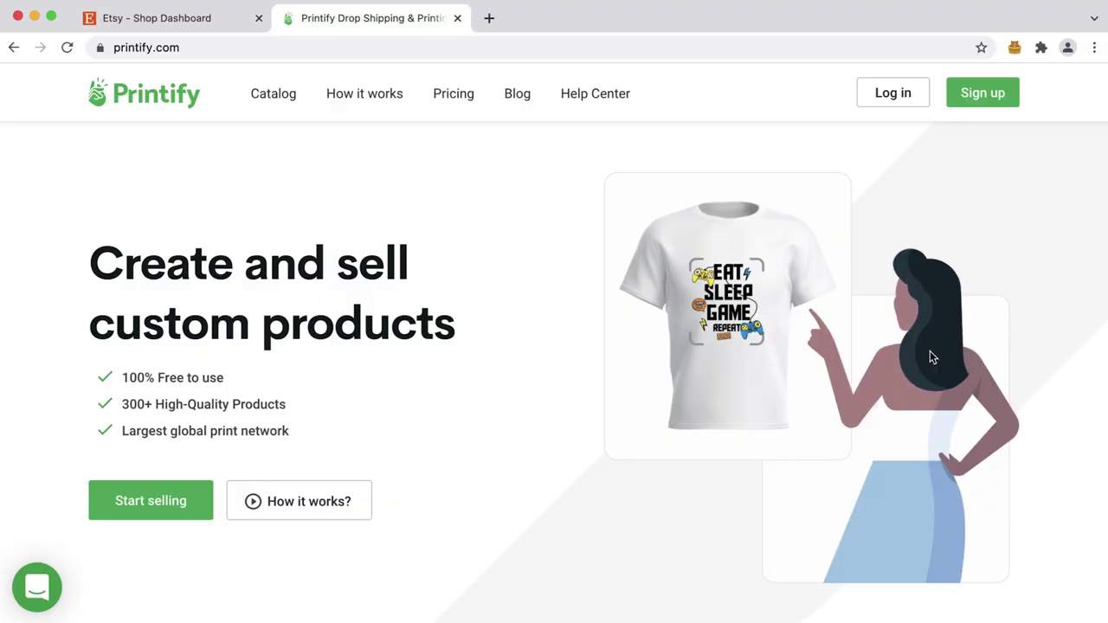
- Sign up for Printify with an email and password, passing the reCAPTCHA
left_click(985, 97)
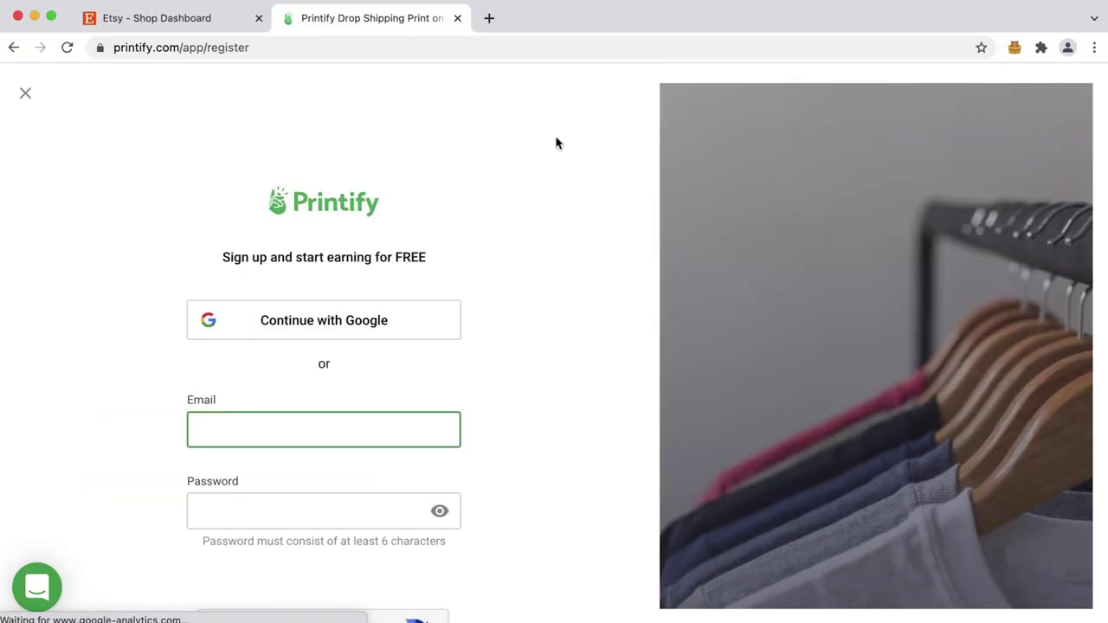
scroll(556, 143, "down", 3)
left_click(288, 386)
type("******")
left_click(220, 513)
left_click(316, 581)
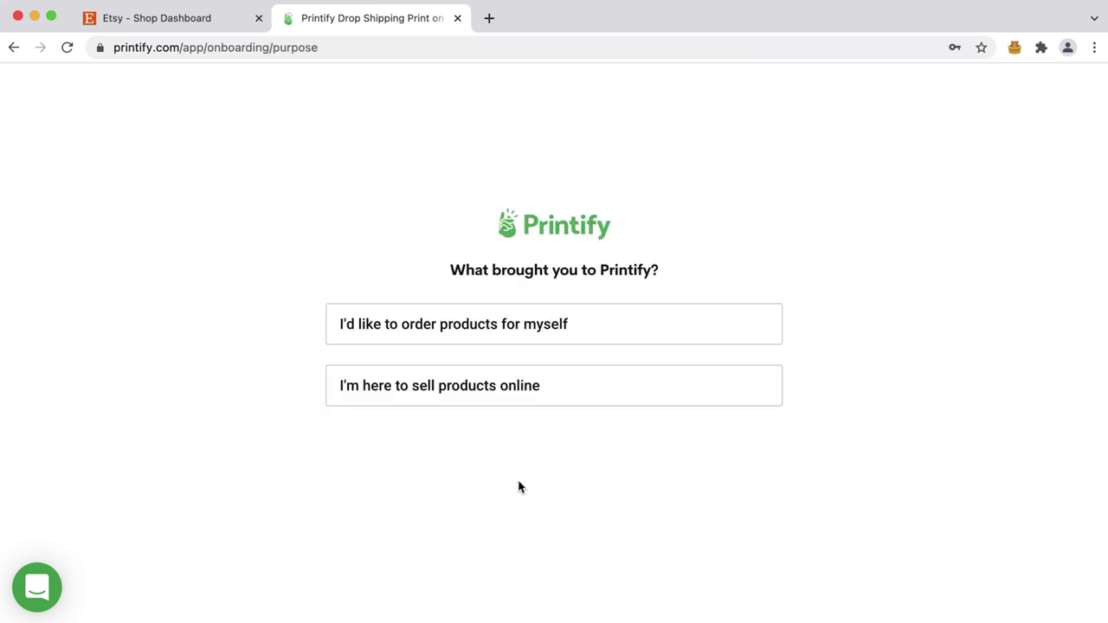
- Answer onboarding: selling products online, Marketer, not selling yet but looking to start
left_click(561, 398)
left_click(470, 346)
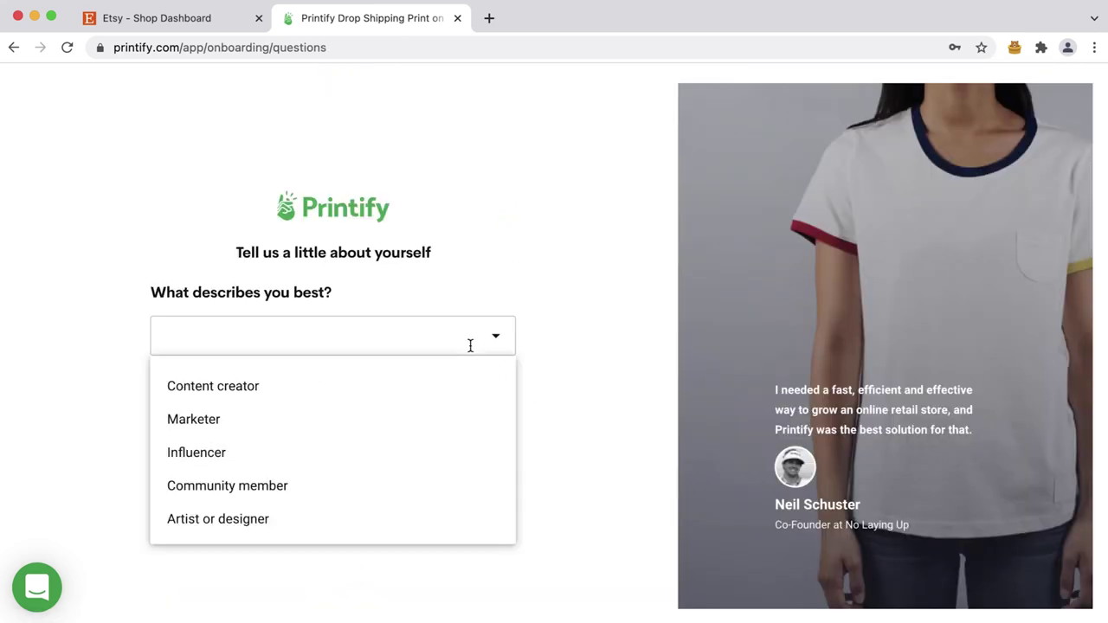
left_click(447, 421)
left_click(445, 426)
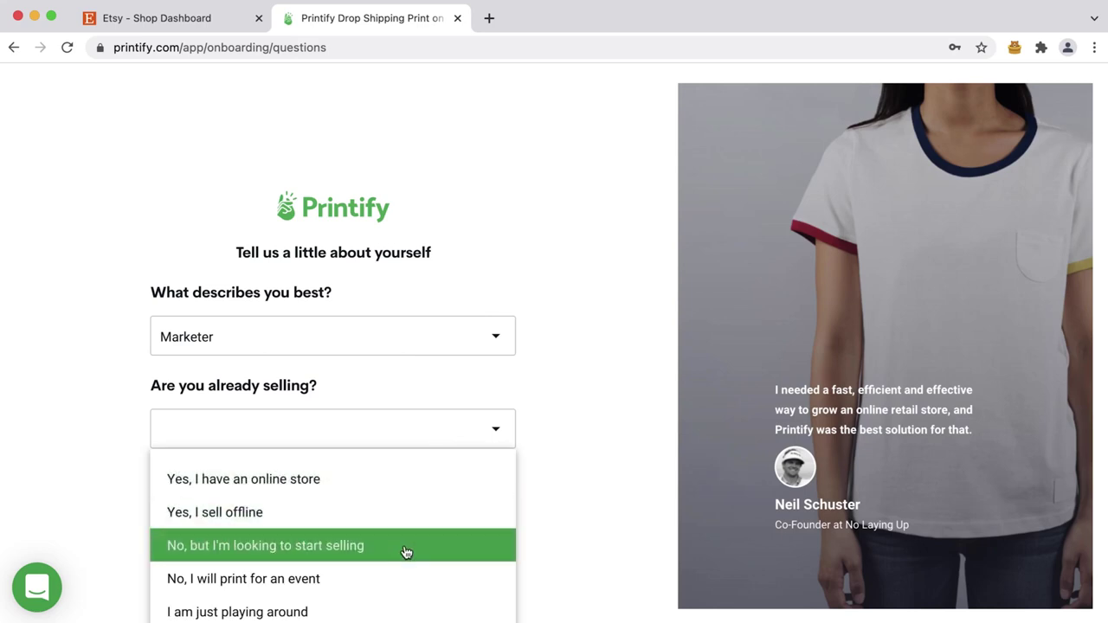
left_click(406, 552)
left_click(396, 486)
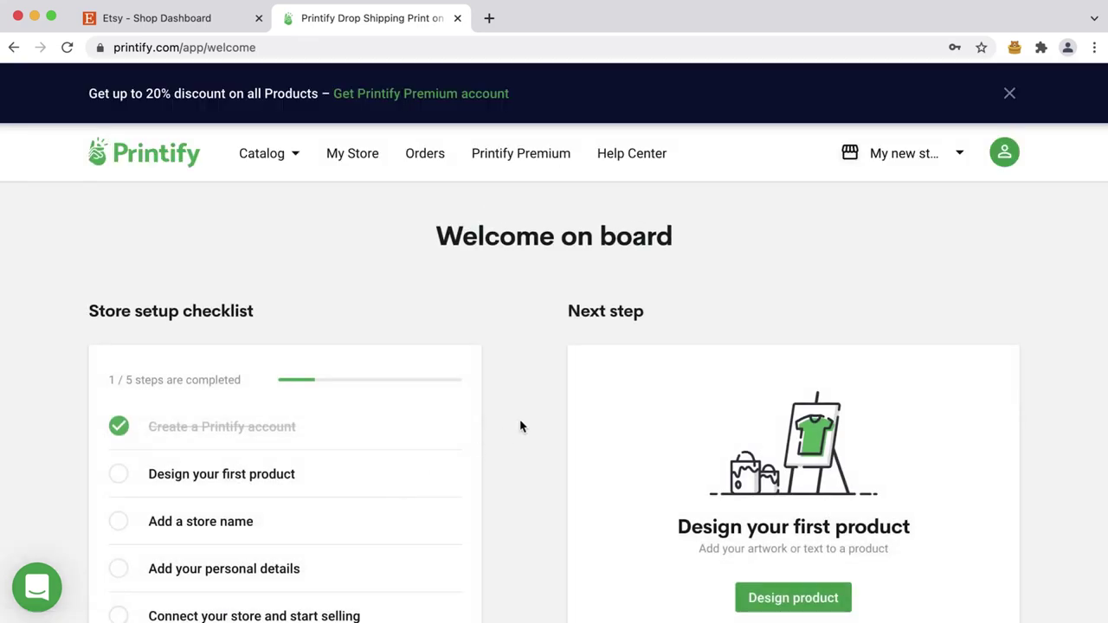
- Connect My new store to Etsy from Manage My Stores and allow Printify access
scroll(520, 426, "down", 3)
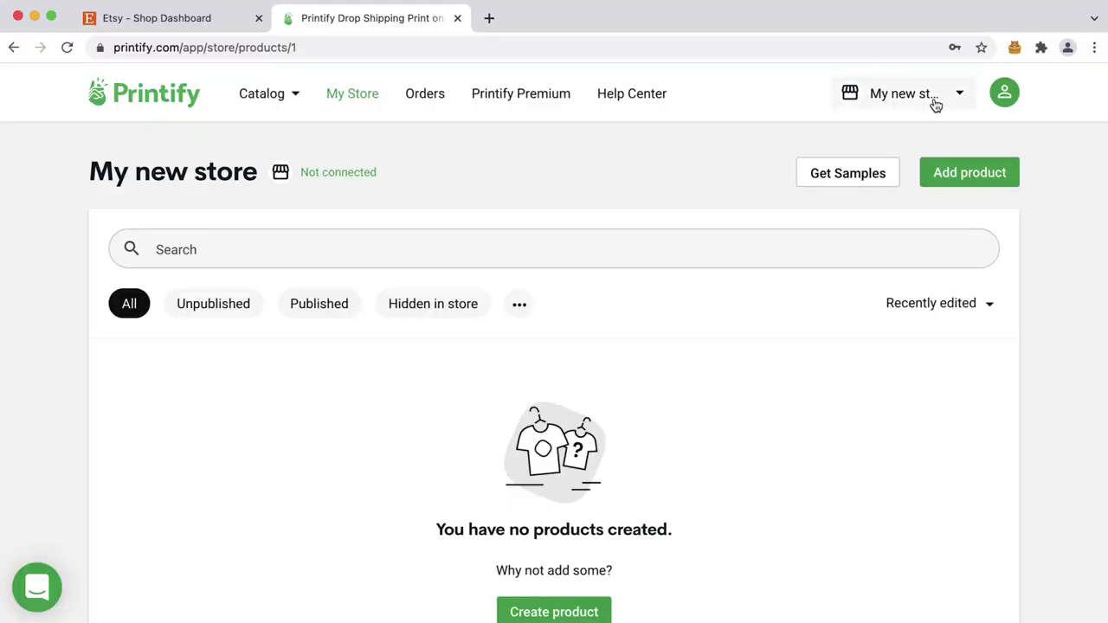
left_click(935, 104)
left_click(892, 211)
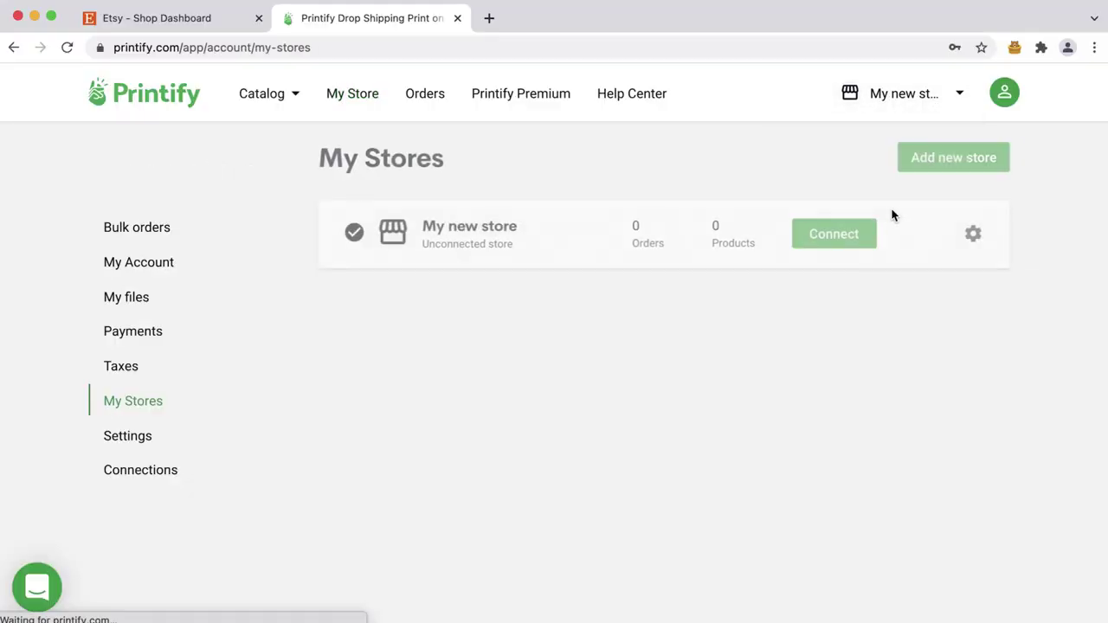
left_click(844, 234)
scroll(851, 248, "down", 3)
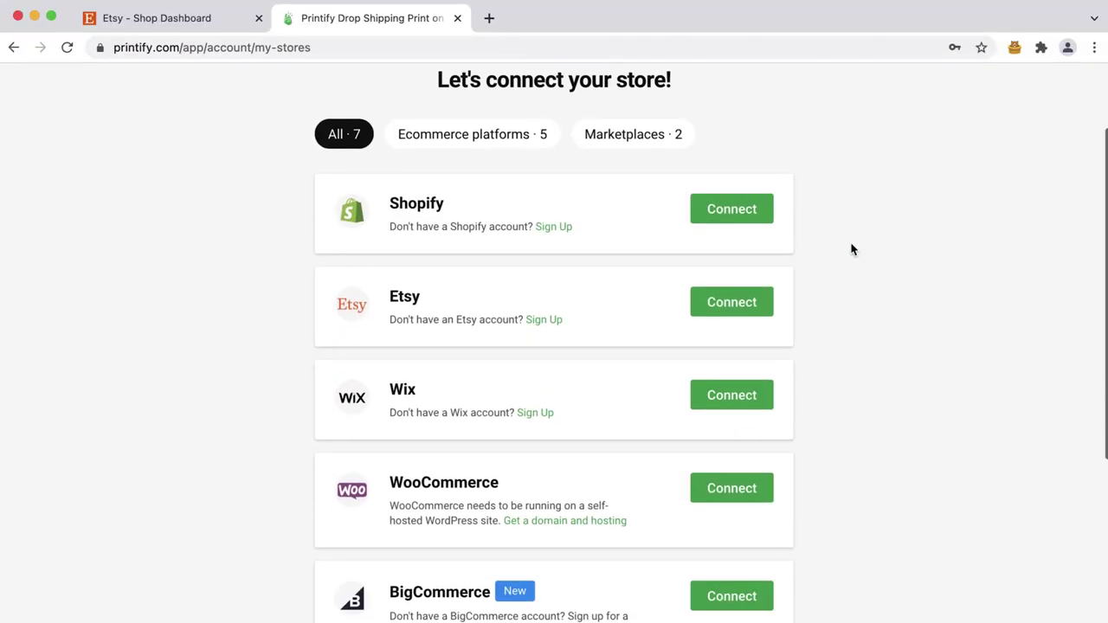
left_click(737, 313)
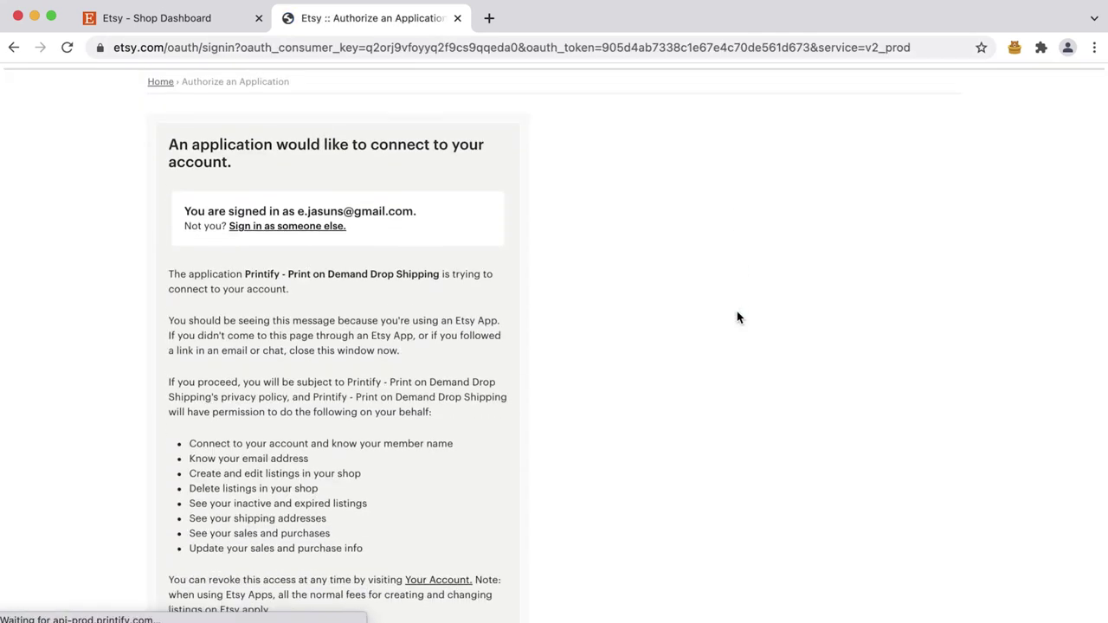
scroll(737, 316, "down", 5)
left_click(222, 466)
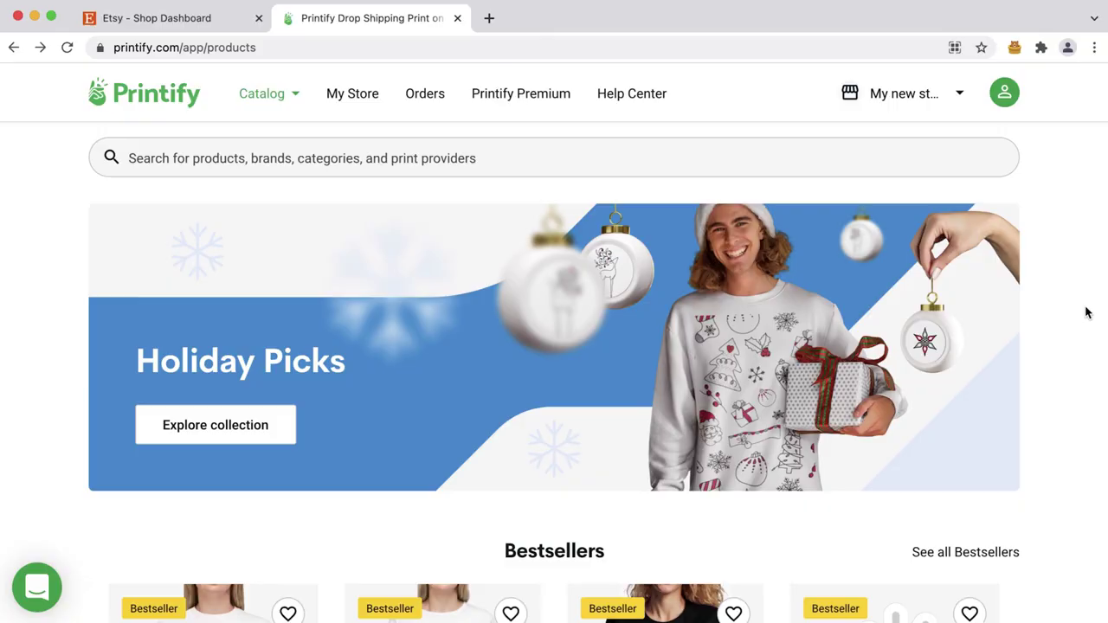
- Open the Unisex Ultra Cotton Tee from Bestsellers and start designing with SwiftPOD
scroll(1088, 313, "down", 10)
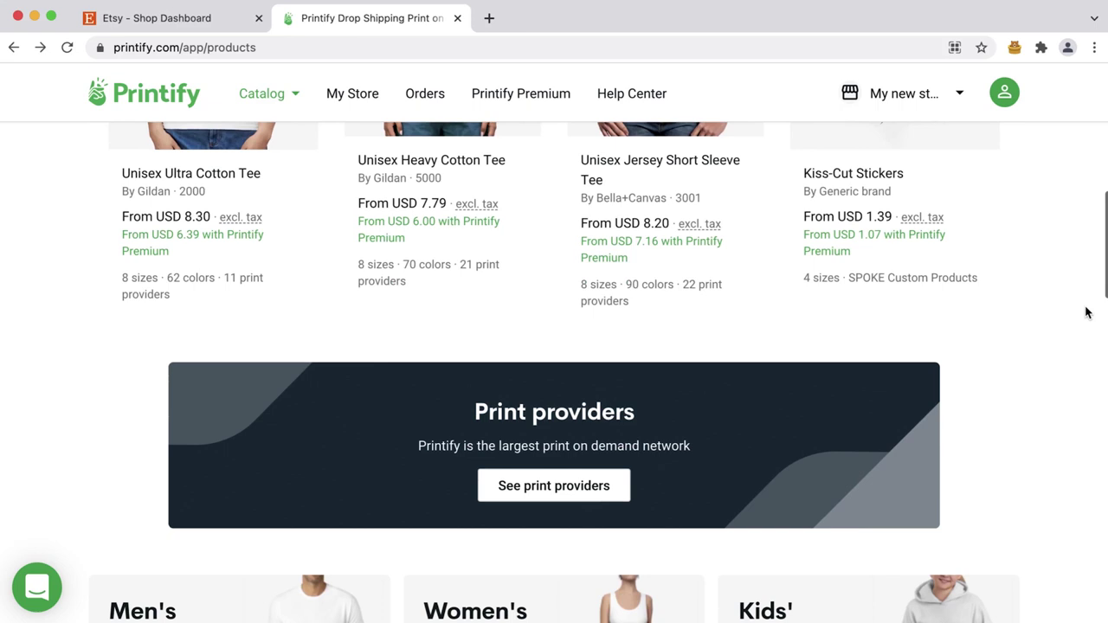
scroll(1088, 313, "up", 5)
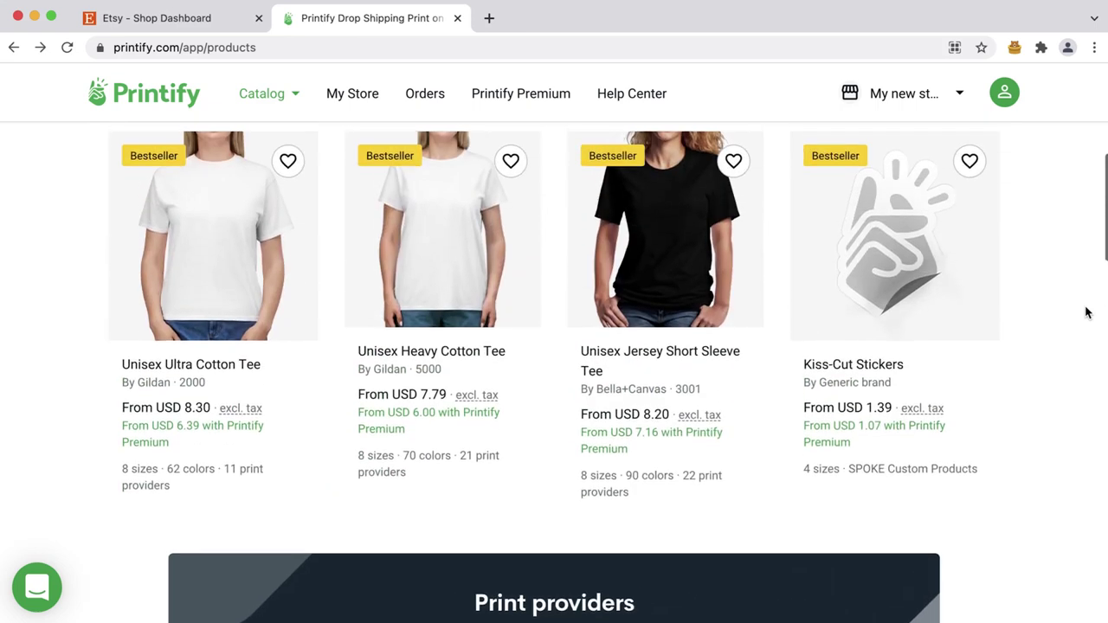
left_click(317, 347)
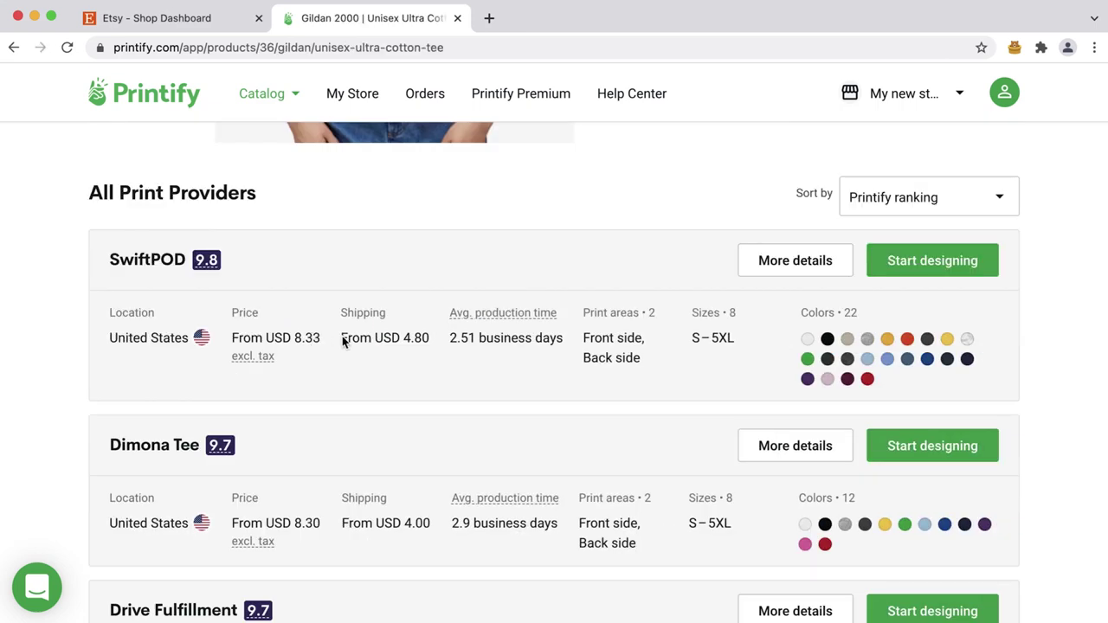
scroll(576, 258, "up", 1)
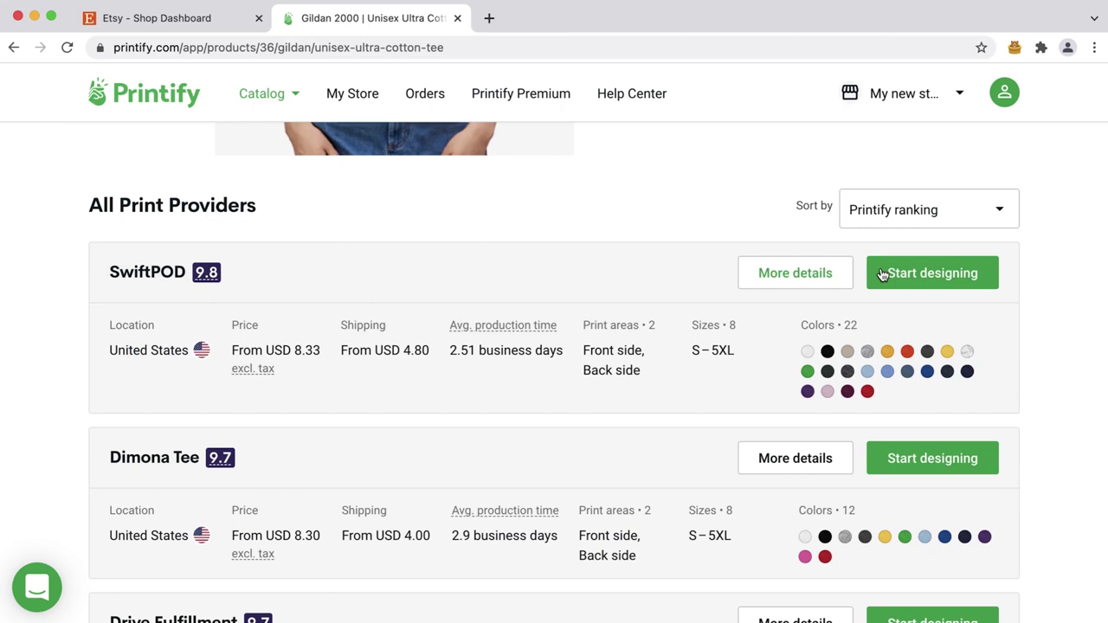
left_click(942, 280)
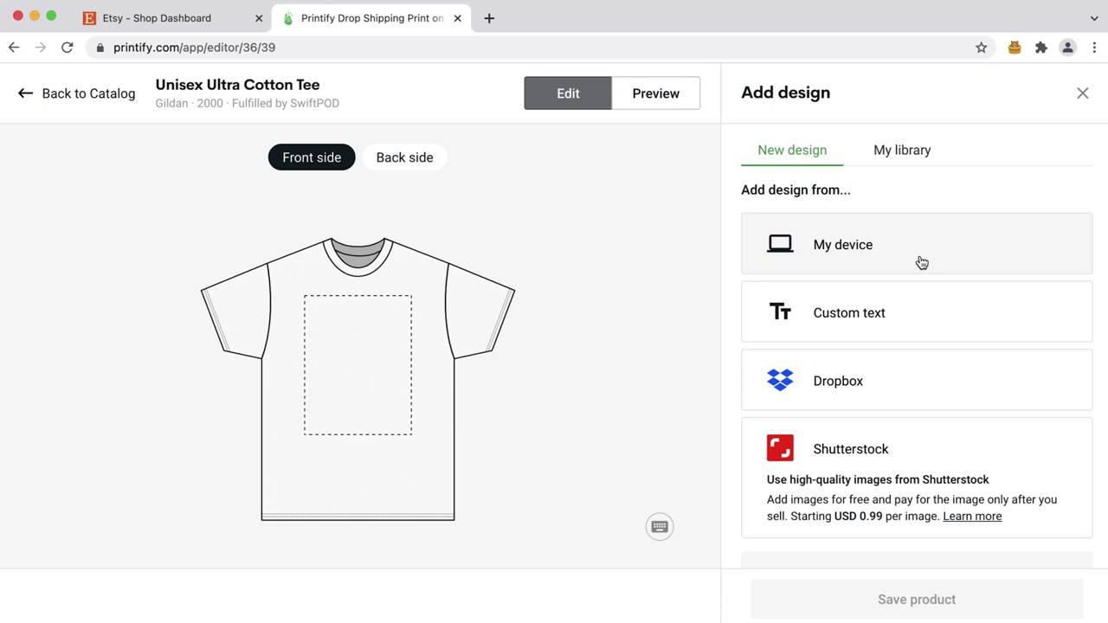
- Add a custom text layer reading 'Smooth Sailing' to the tee's front
left_click(904, 428)
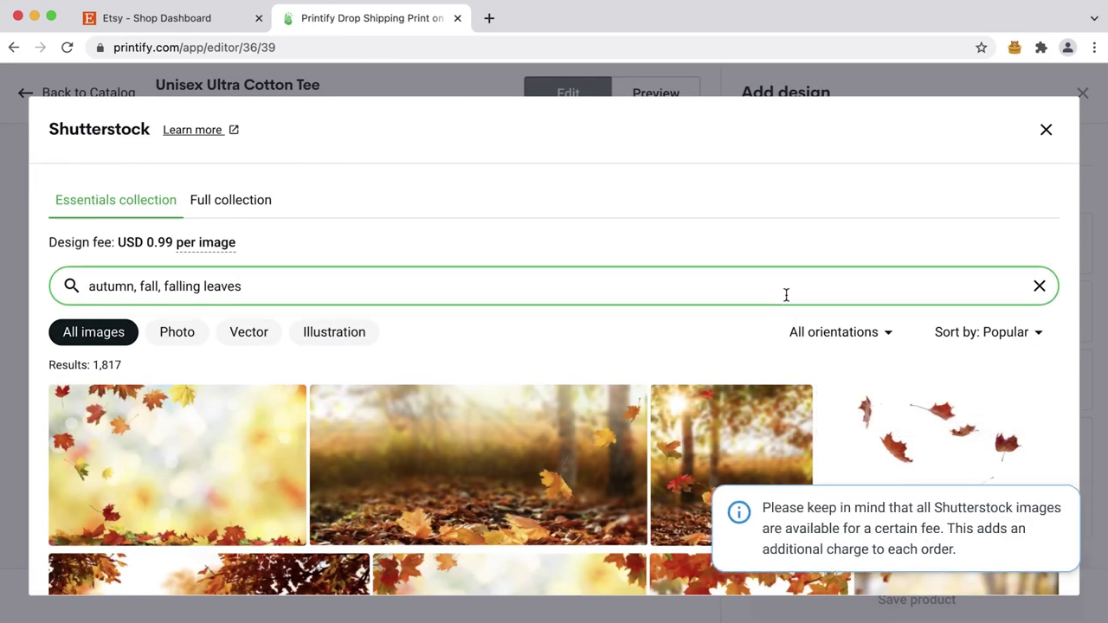
left_click(1046, 129)
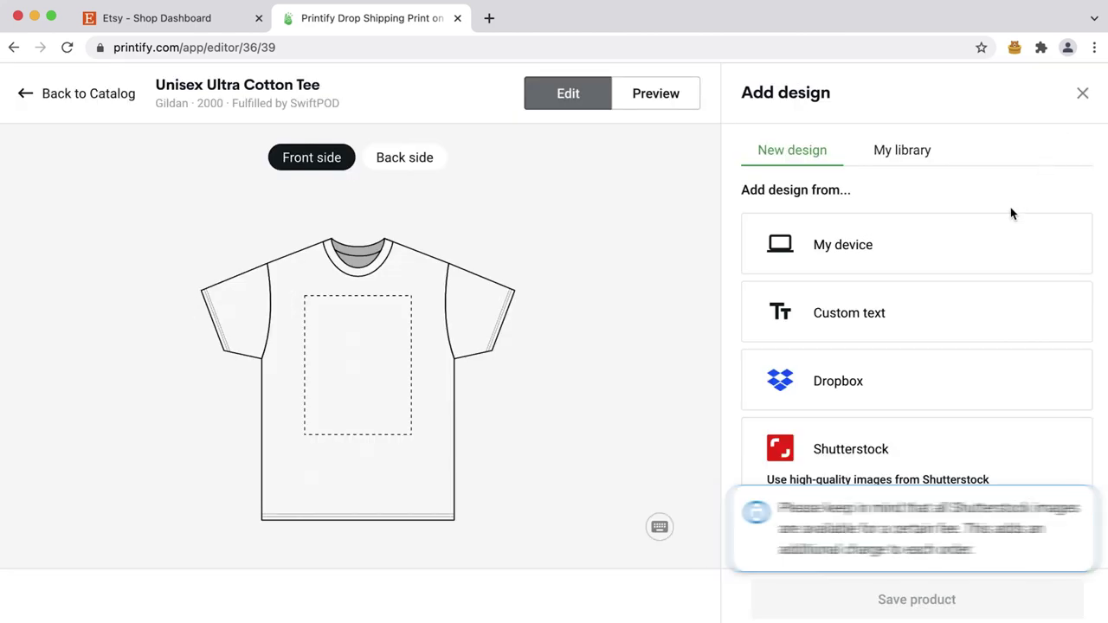
left_click(939, 322)
triple_click(834, 428)
type("Smooth Sailing")
- Set the text font to Acme, move it higher, and add Light Blue as a colour
left_click(796, 512)
left_click(801, 559)
left_click_drag(382, 364, 381, 327)
left_click(996, 173)
left_click(959, 315)
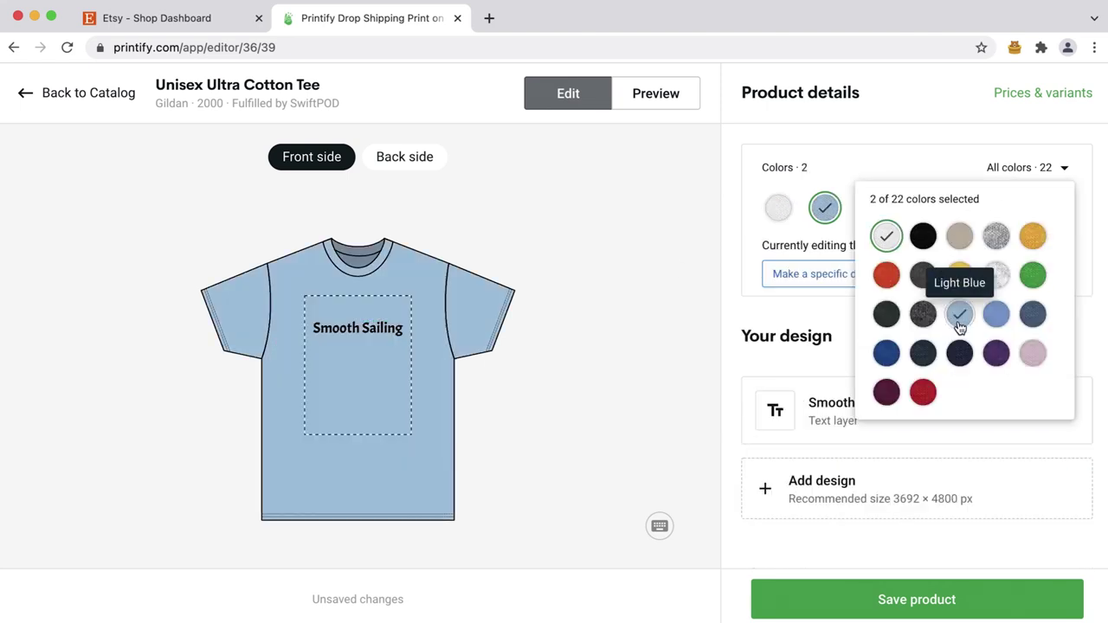
- Save the designed tee as a product and open its listing details
left_click(907, 607)
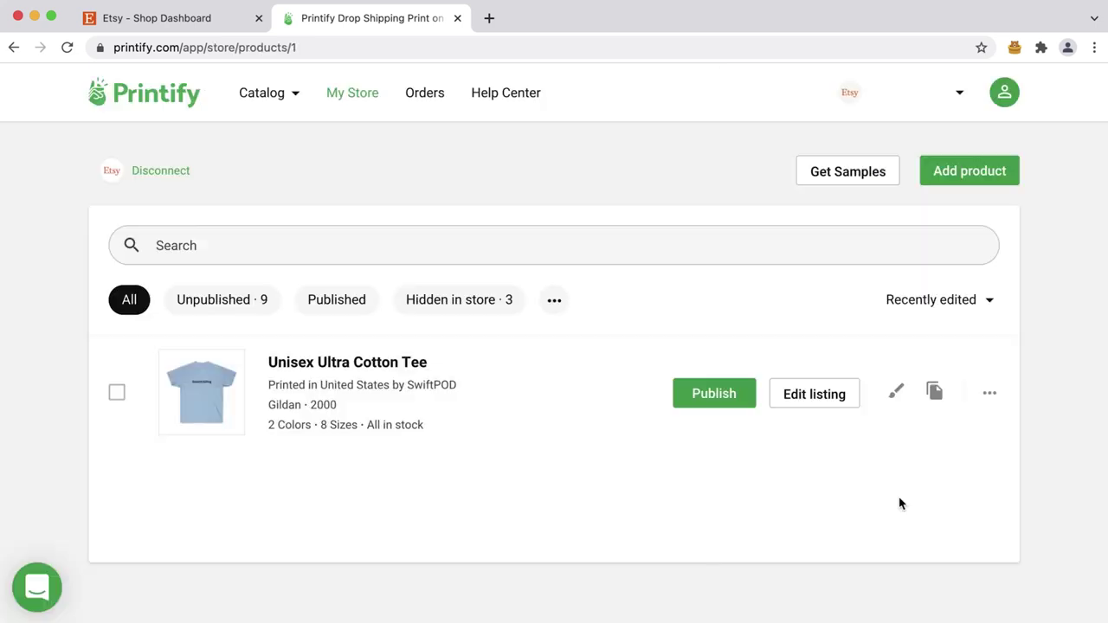
left_click(815, 396)
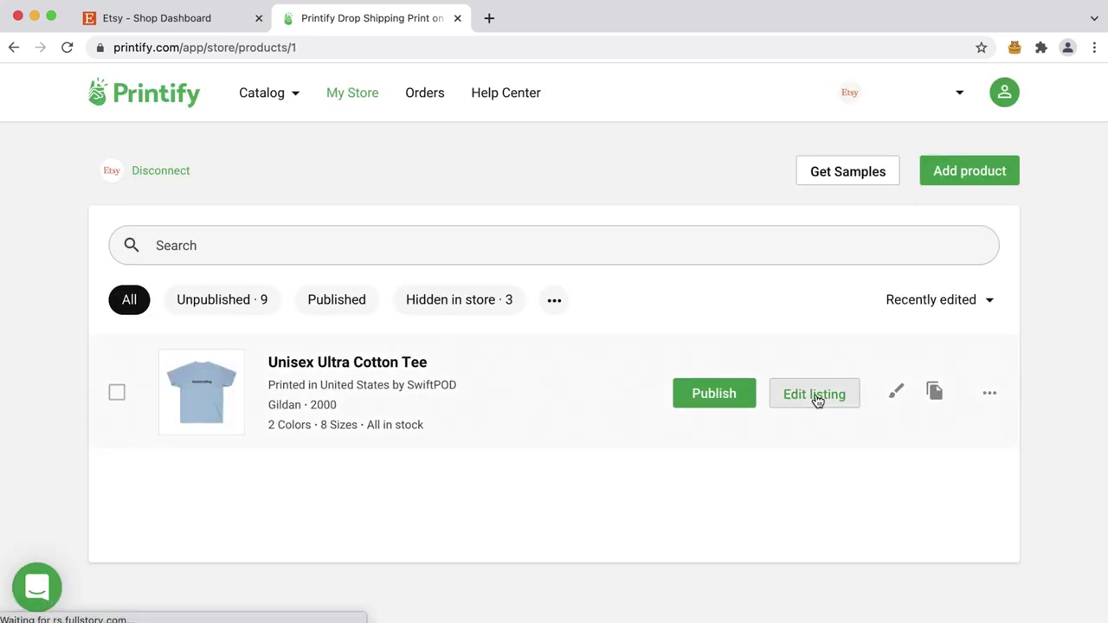
scroll(816, 397, "down", 10)
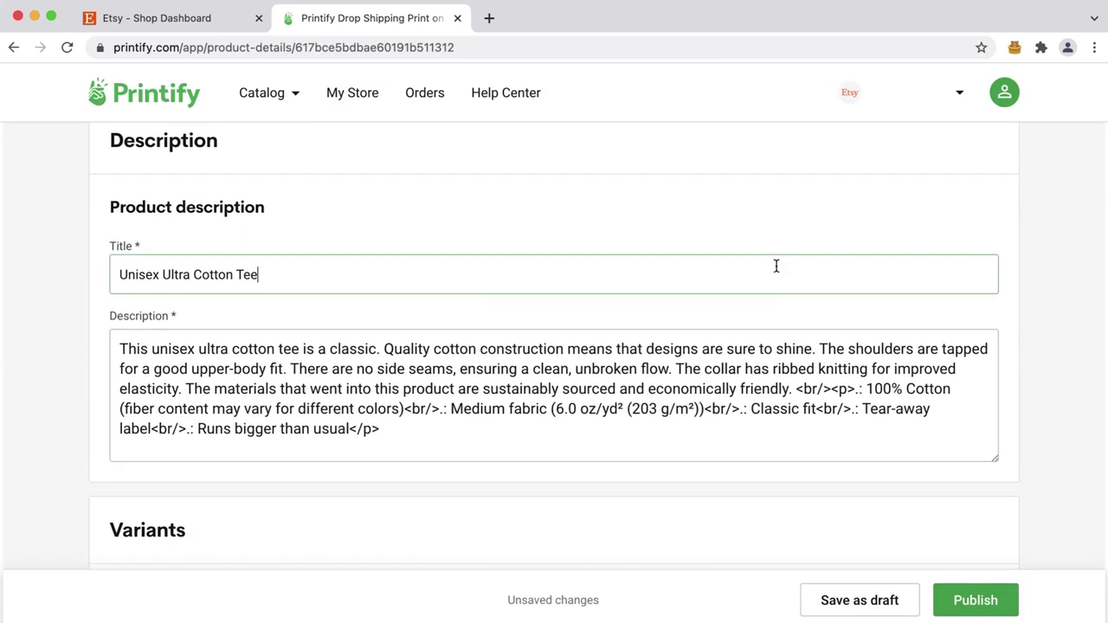
left_click(773, 388)
scroll(771, 390, "down", 4)
scroll(770, 388, "down", 2)
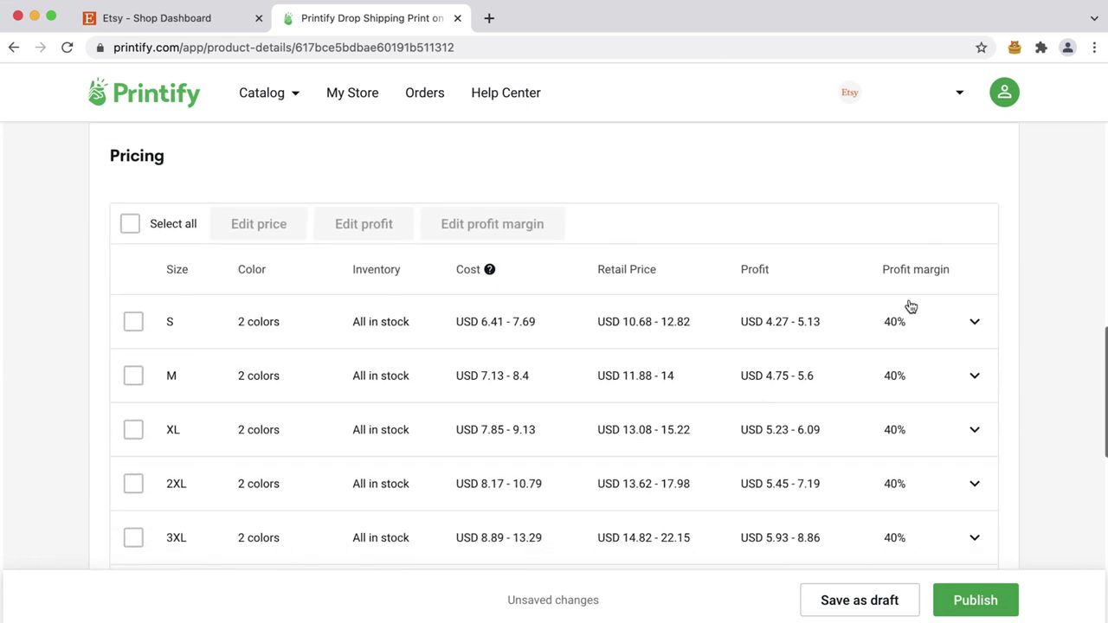
- Check the Light Blue and White size S prices, then publish the tee to Etsy
left_click(961, 317)
left_click(686, 376)
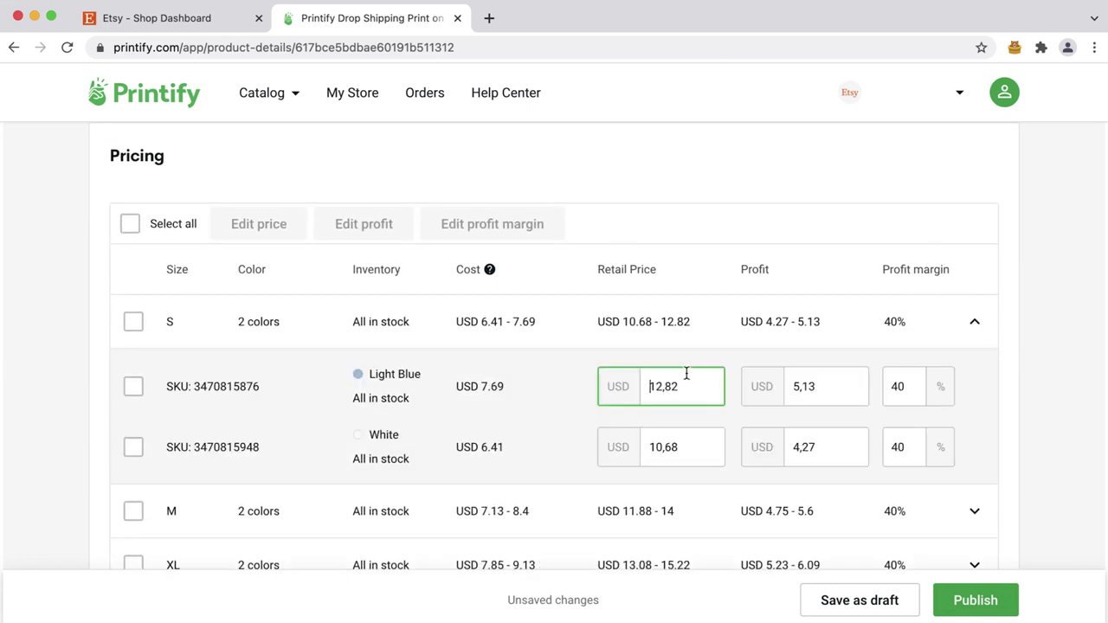
left_click(663, 445)
scroll(666, 447, "down", 3)
scroll(667, 446, "down", 8)
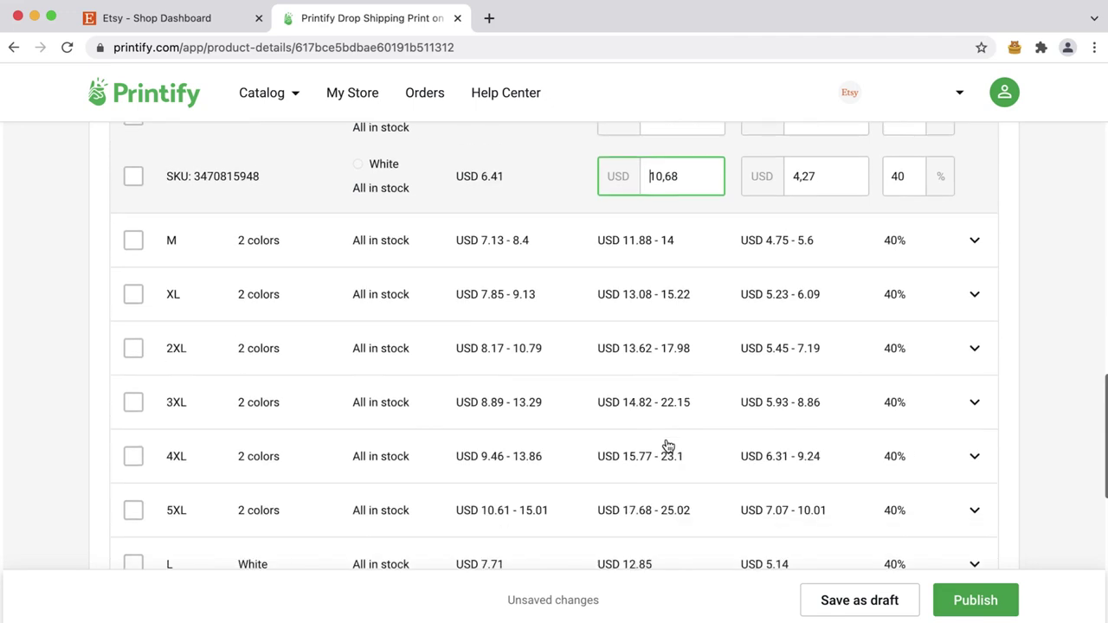
scroll(667, 446, "down", 1)
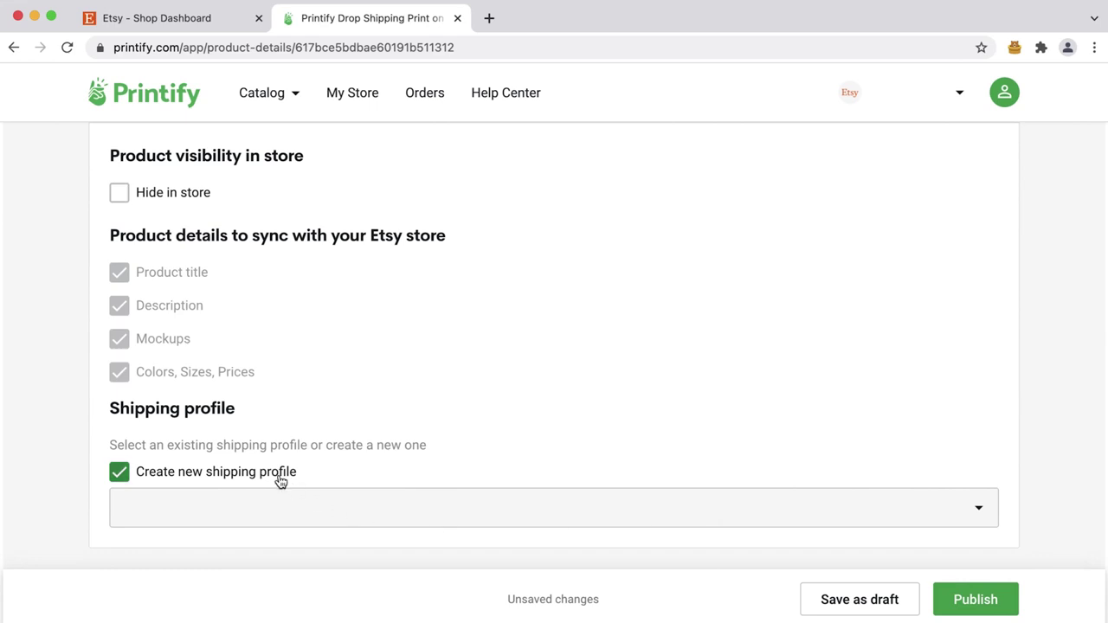
left_click(959, 612)
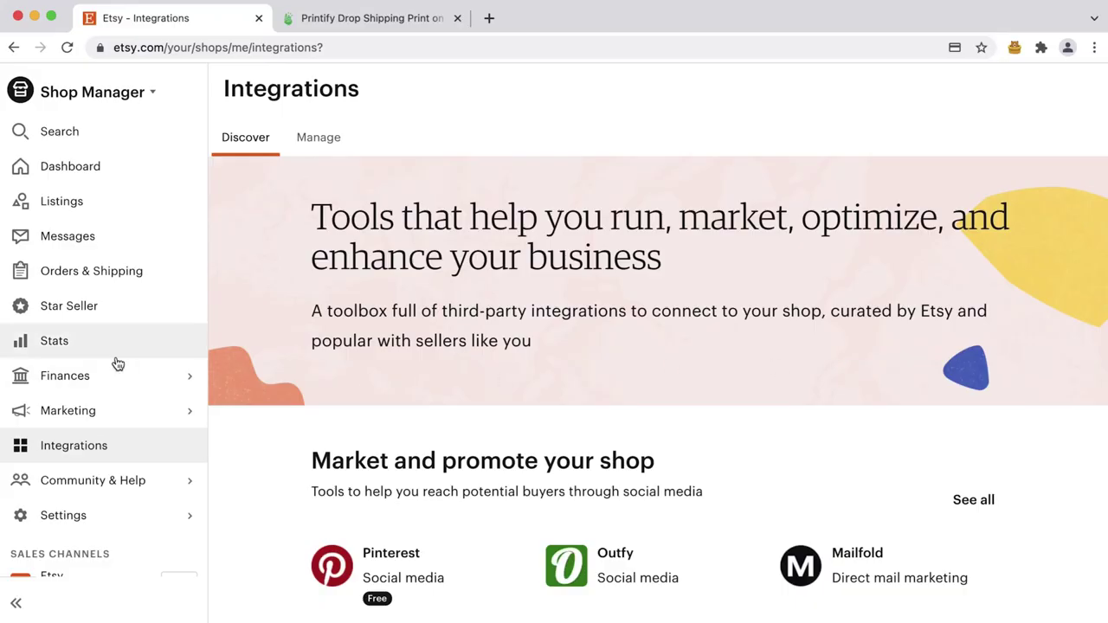
- Edit the Etsy sales channel from the Shop Manager sidebar
scroll(107, 364, "down", 2)
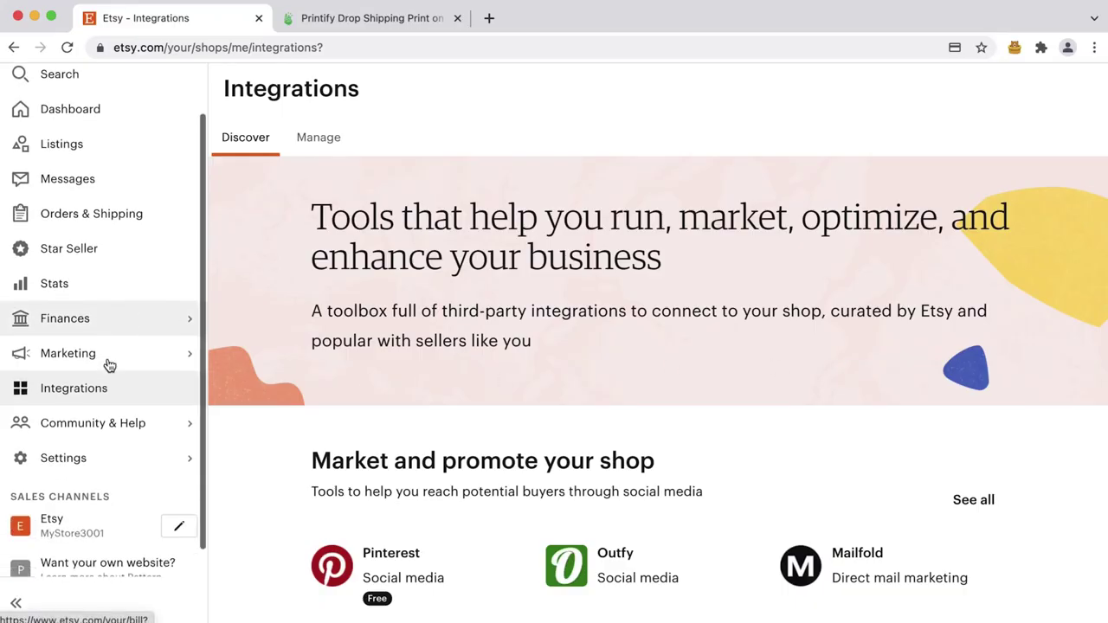
left_click(179, 498)
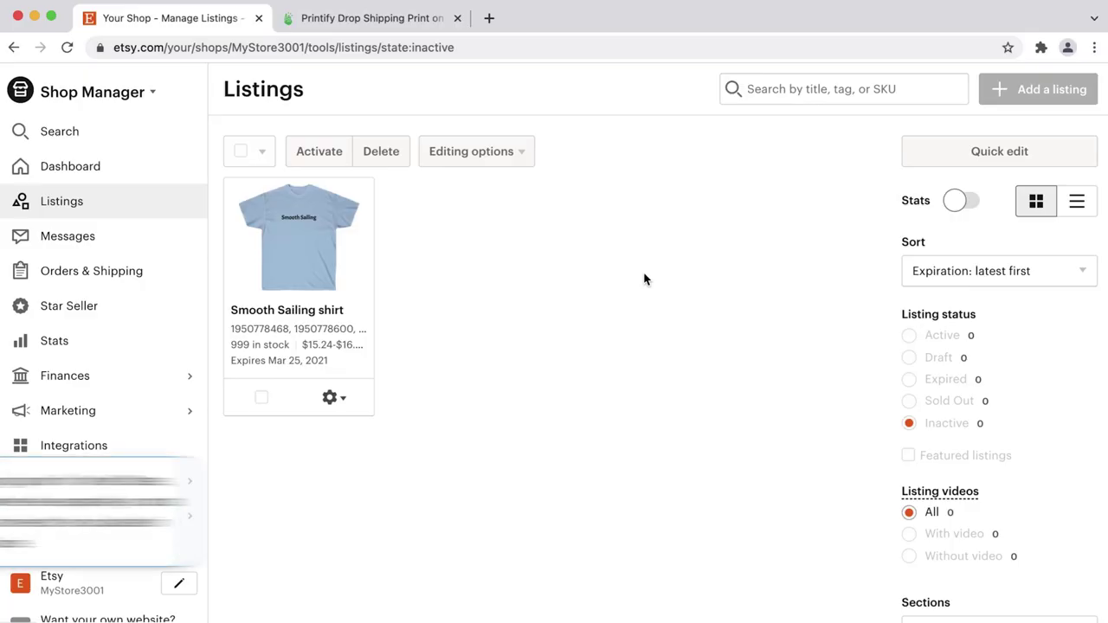
- Edit the Smooth Sailing shirt's shipping profile and make United States delivery free
left_click(340, 255)
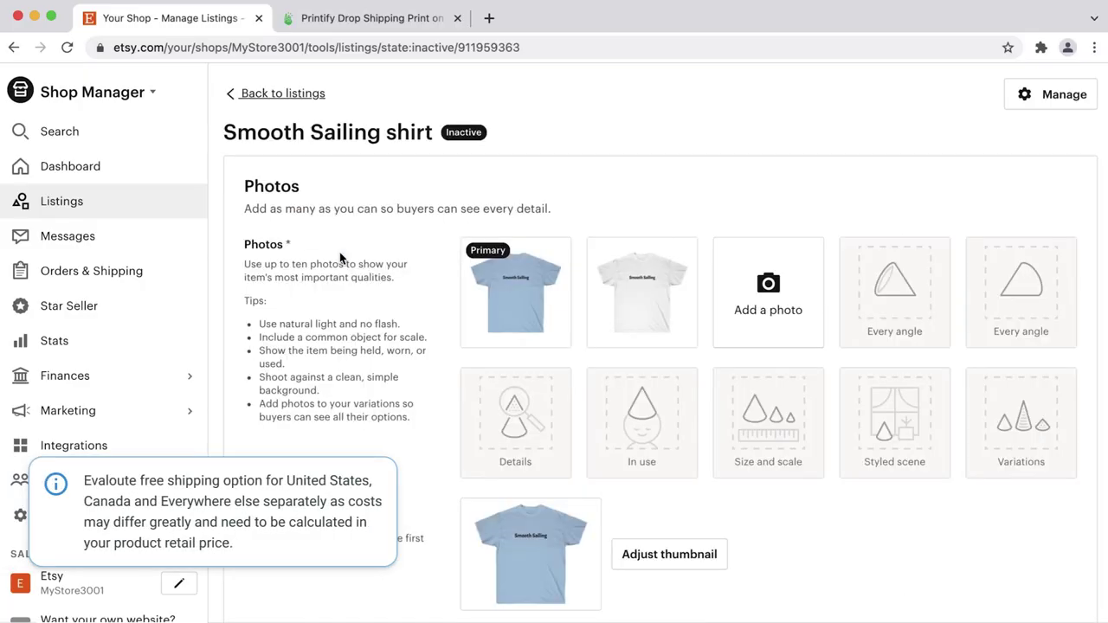
scroll(218, 247, "down", 10)
scroll(218, 247, "down", 20)
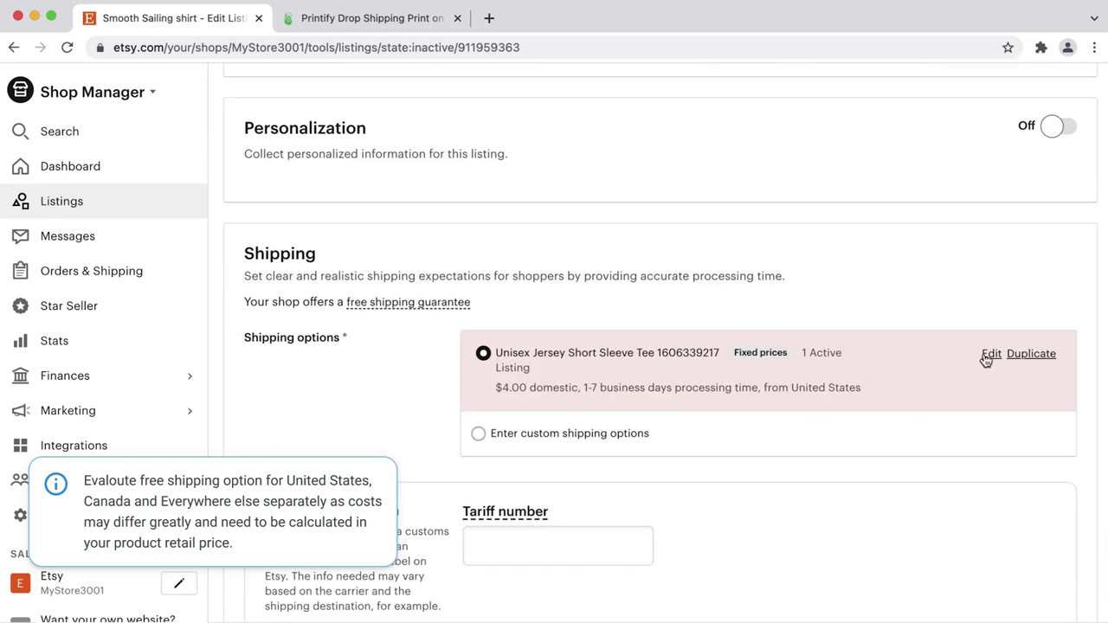
left_click(990, 355)
scroll(420, 486, "down", 3)
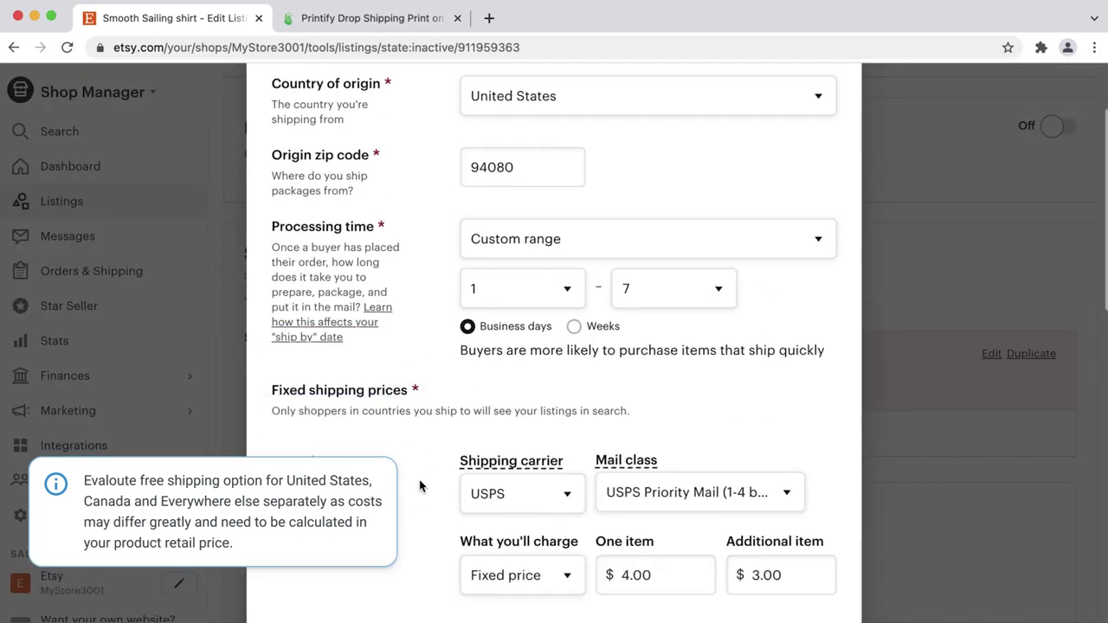
scroll(420, 486, "down", 5)
left_click(502, 351)
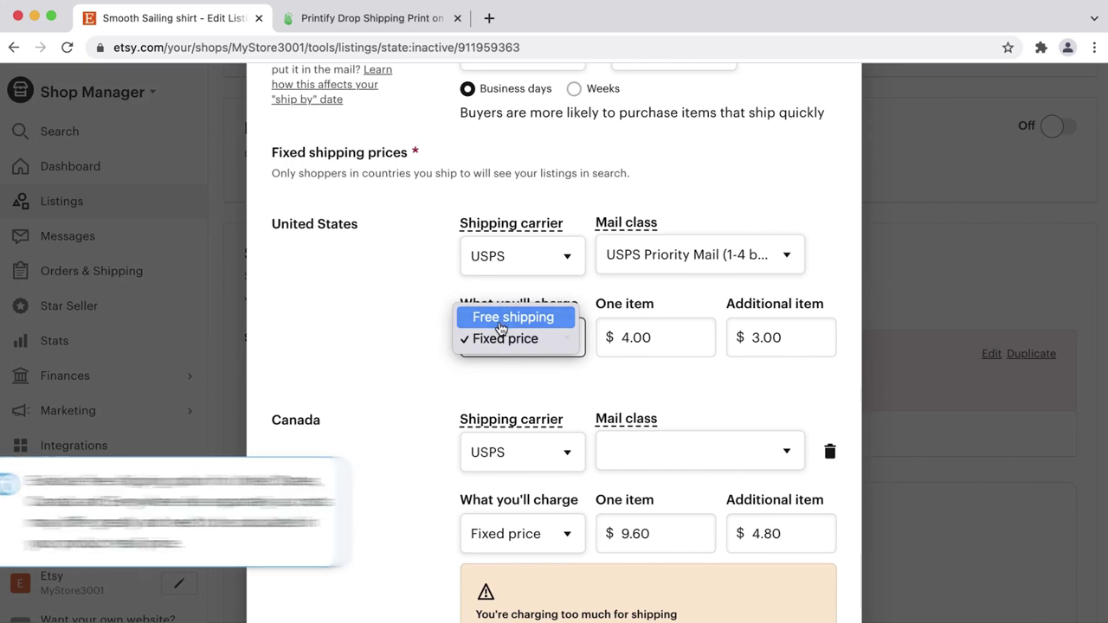
left_click(510, 318)
- Prefix the profile name with 'Free Shipping -' and save the profile
scroll(408, 334, "down", 2)
scroll(393, 398, "down", 6)
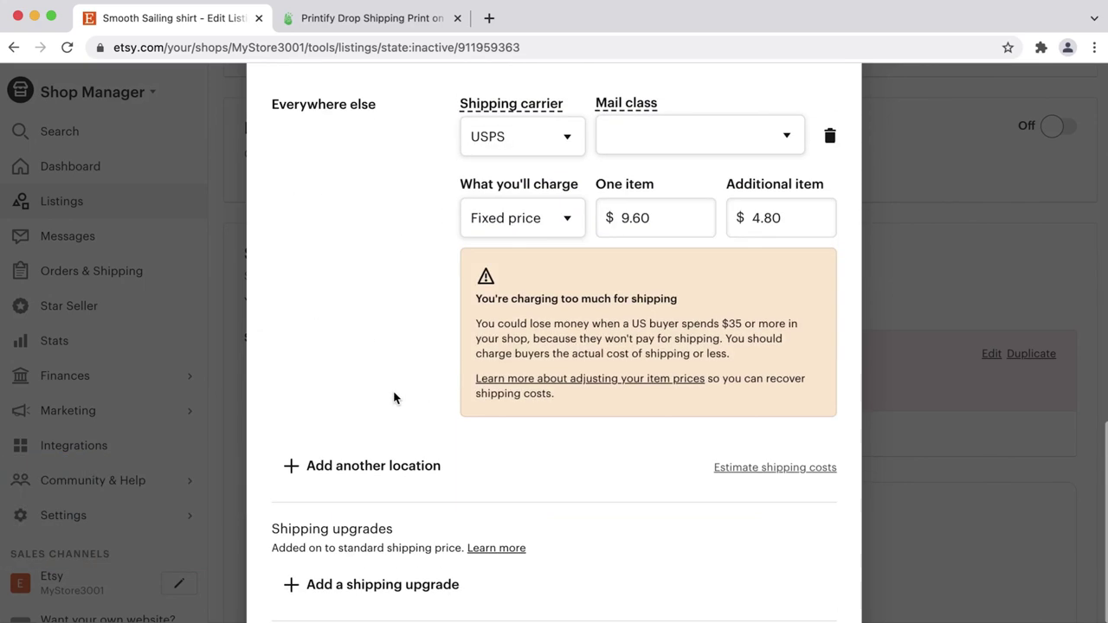
scroll(361, 203, "down", 3)
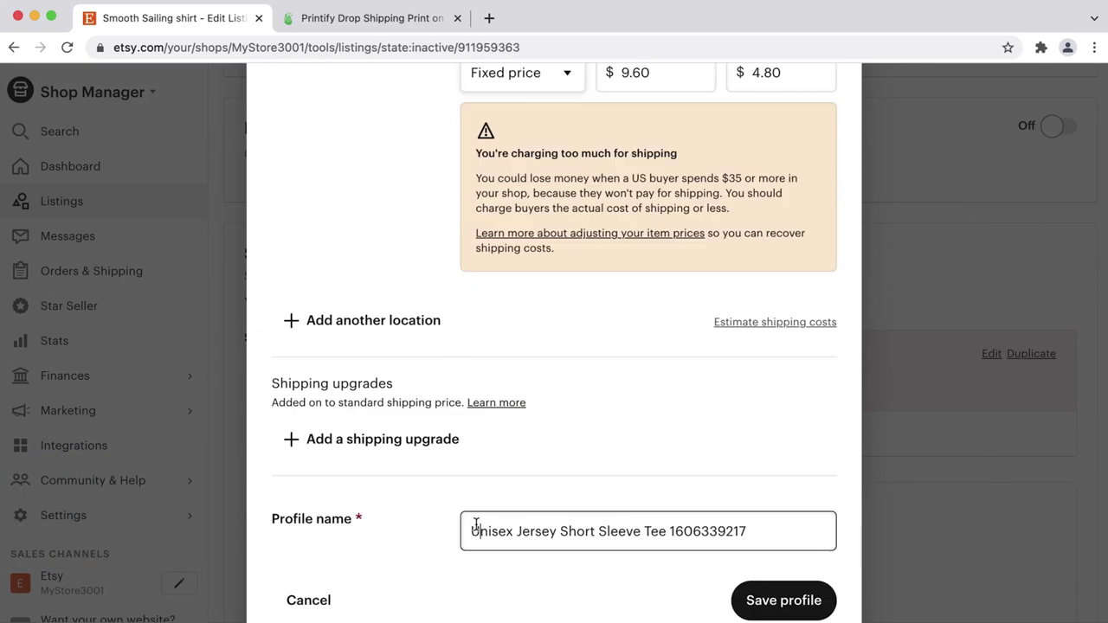
left_click(474, 525)
type("Free Shipping -")
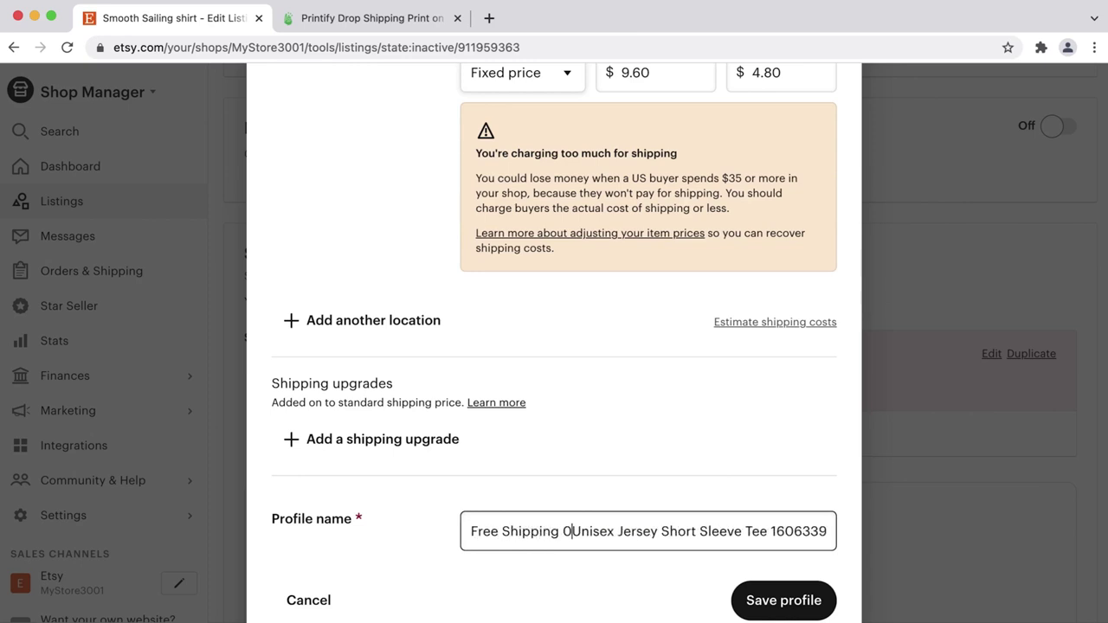
left_click(751, 606)
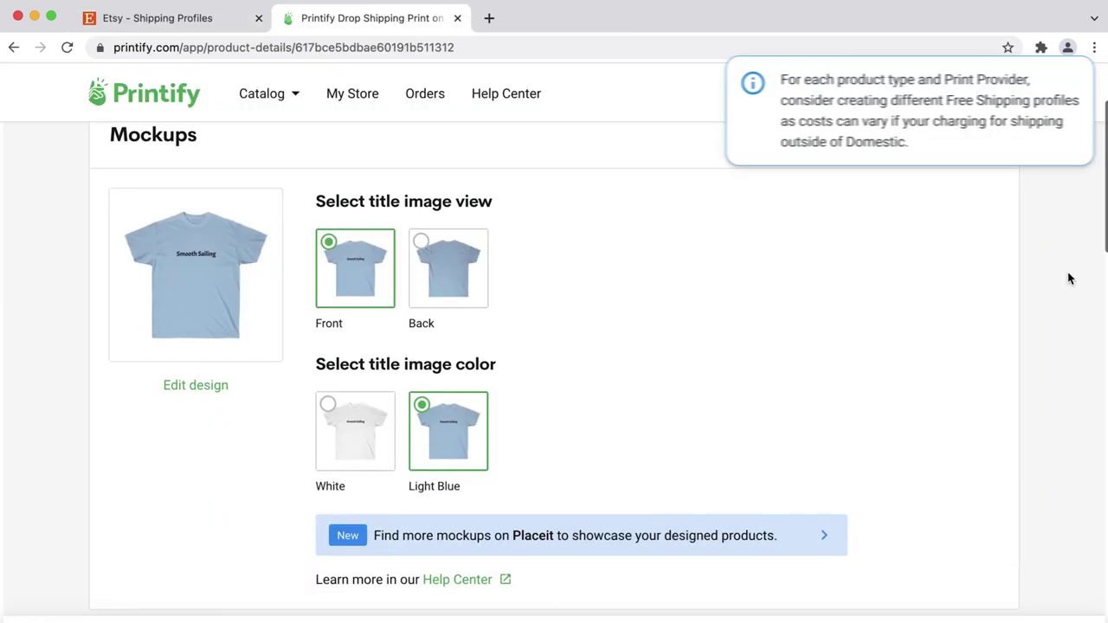
- Uncheck Create new shipping profile and select the existing Free Shipping Unisex Jersey Short Sleeve Tee profile
scroll(1070, 279, "down", 15)
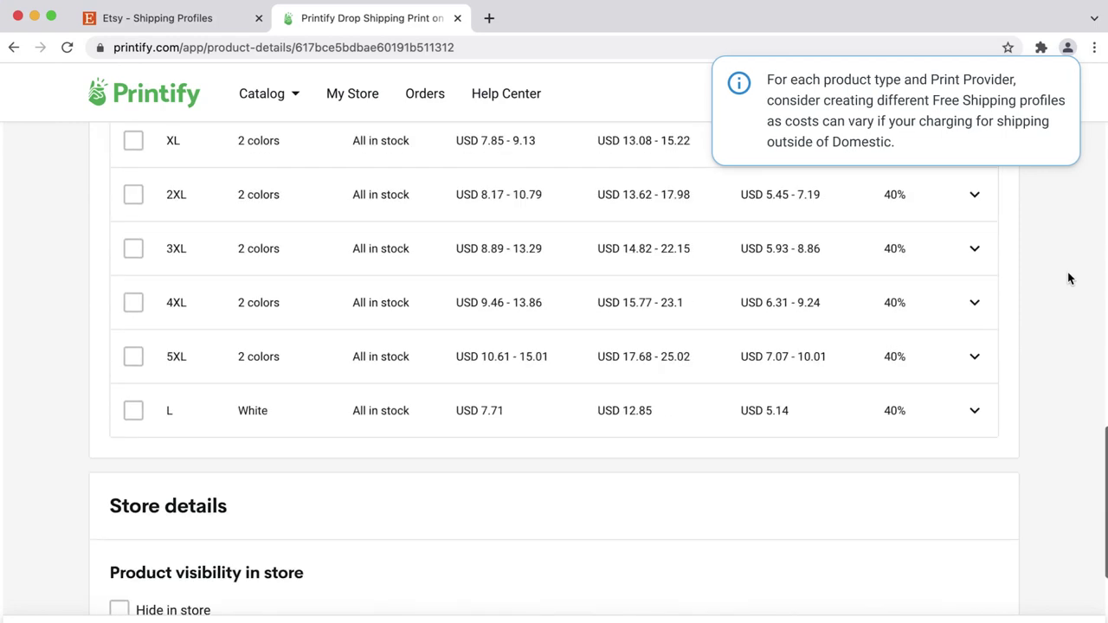
left_click(224, 519)
left_click(257, 551)
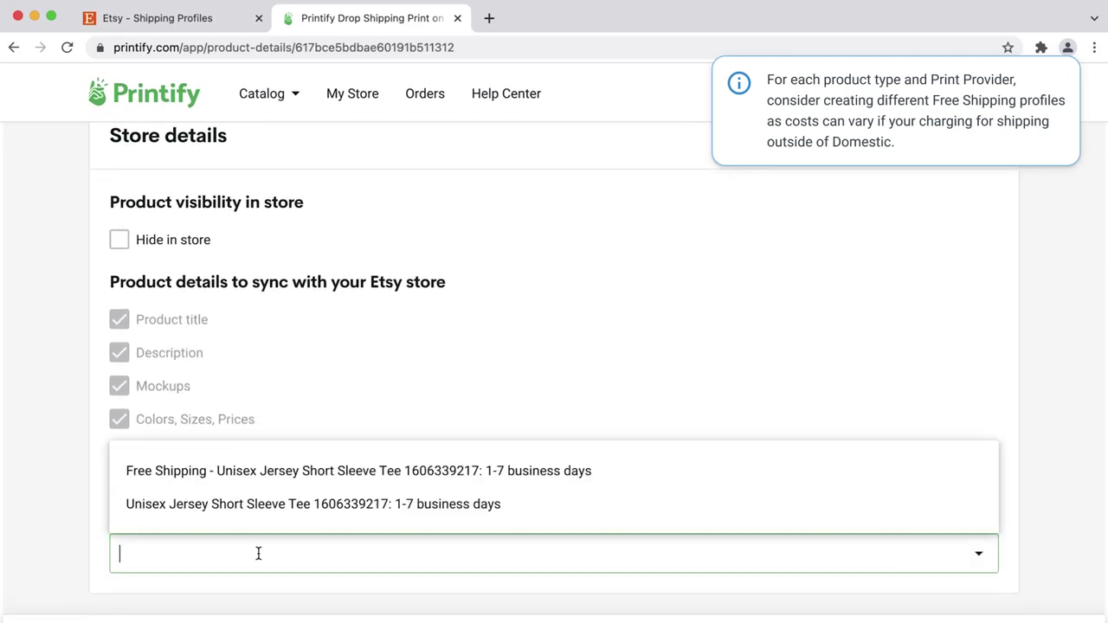
left_click(264, 469)
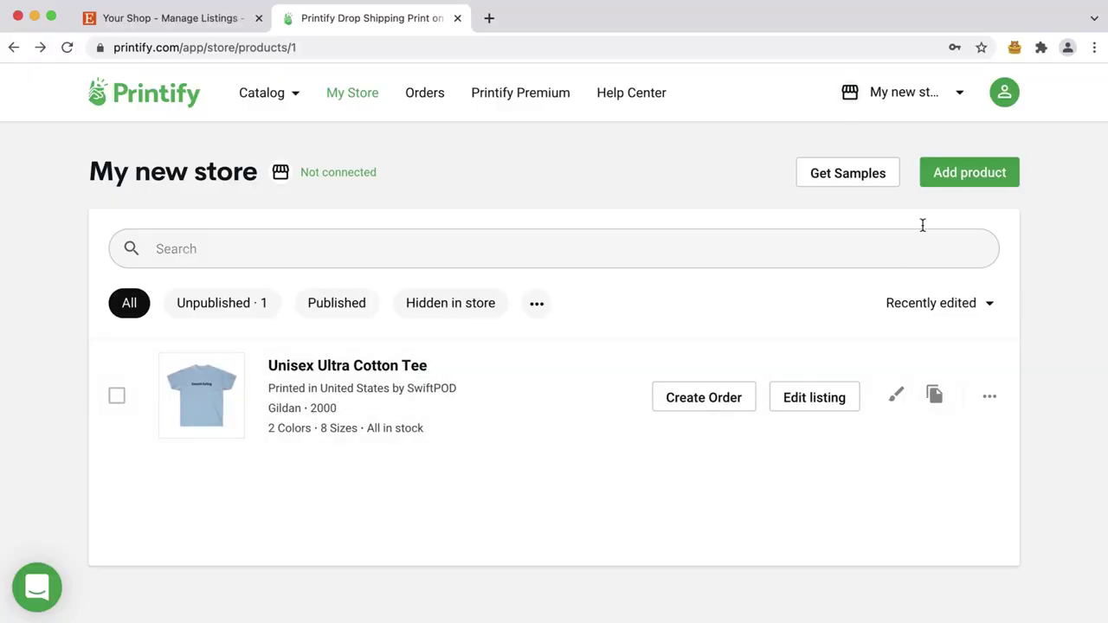
- Open Payments from the account avatar menu and scroll through the payment details
left_click(1004, 95)
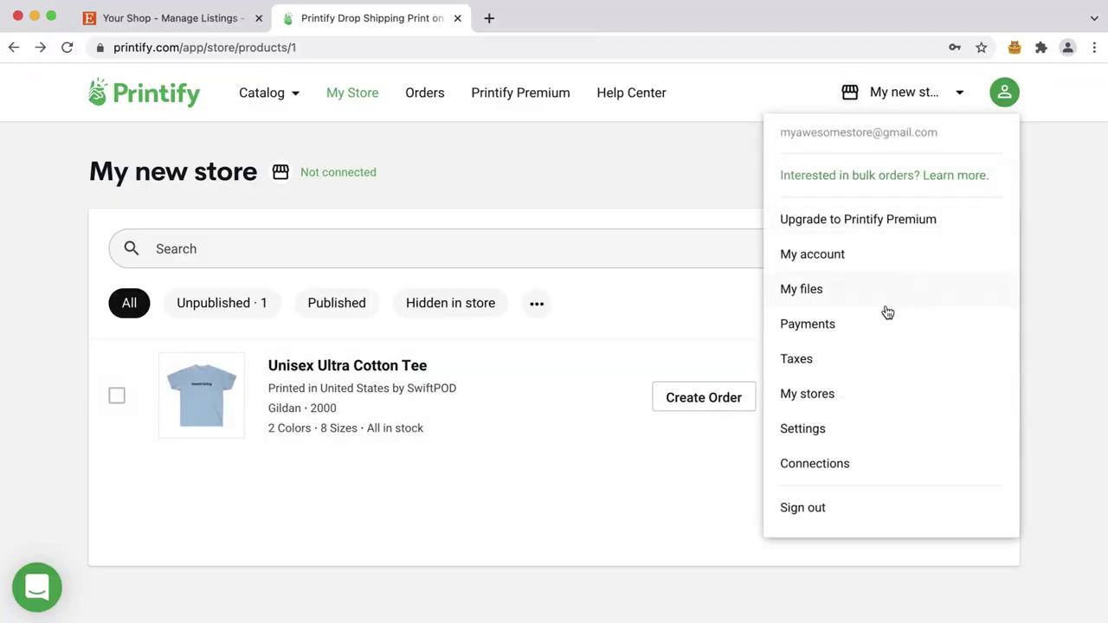
left_click(881, 327)
scroll(881, 325, "down", 3)
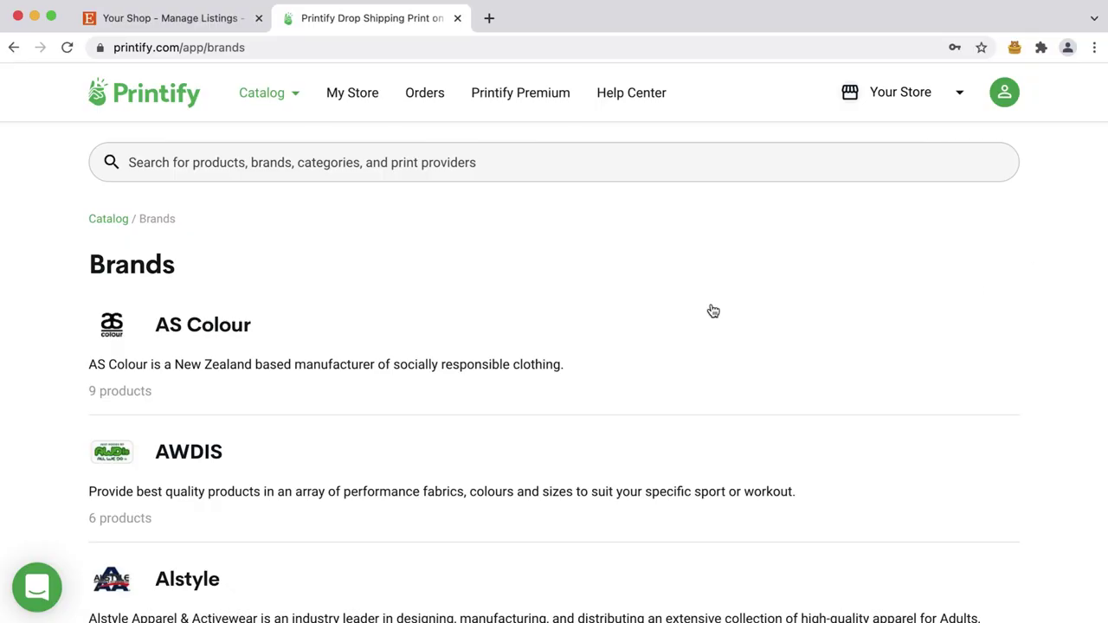
- Go to Printify's My orders page and check the Etsy order, on hold at USD 6.09
left_click(424, 93)
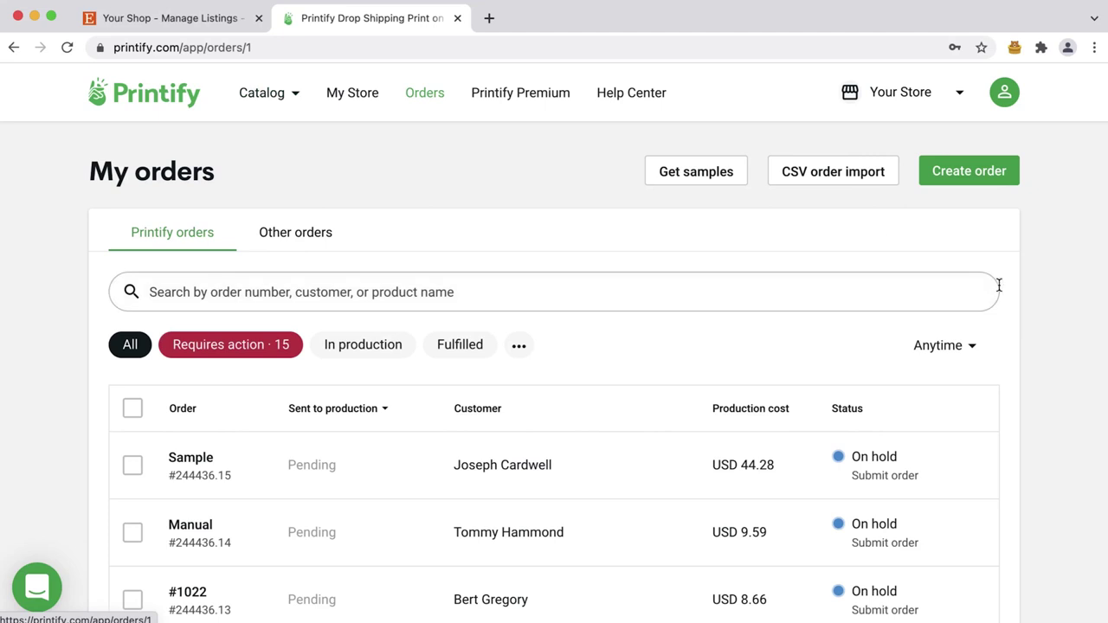
scroll(1043, 259, "down", 3)
scroll(1043, 263, "down", 4)
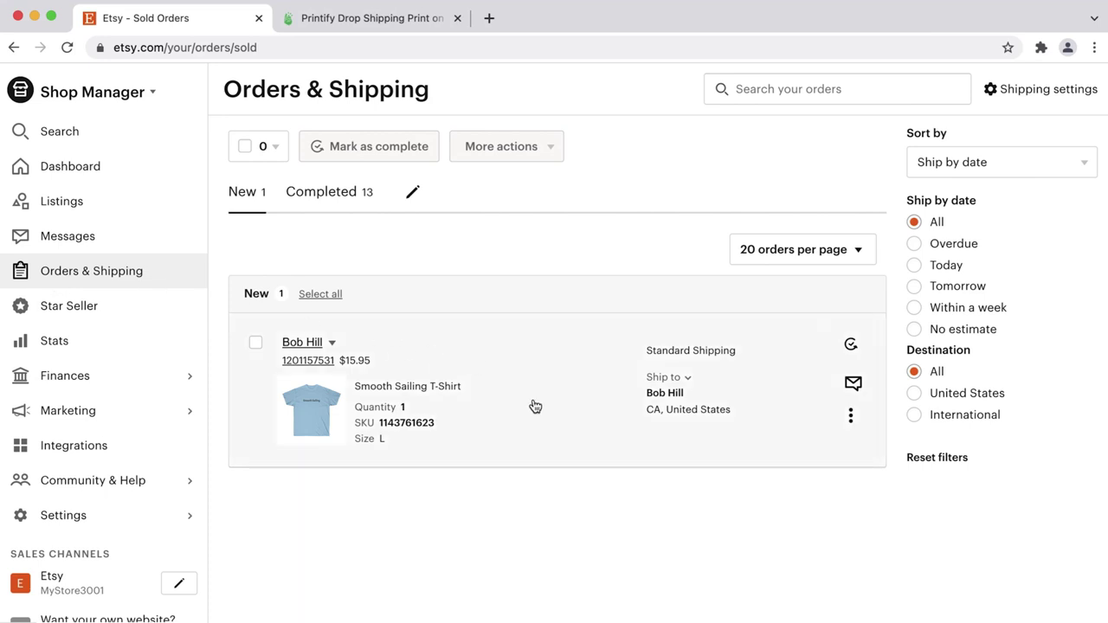
left_click(387, 17)
mouse_move(668, 481)
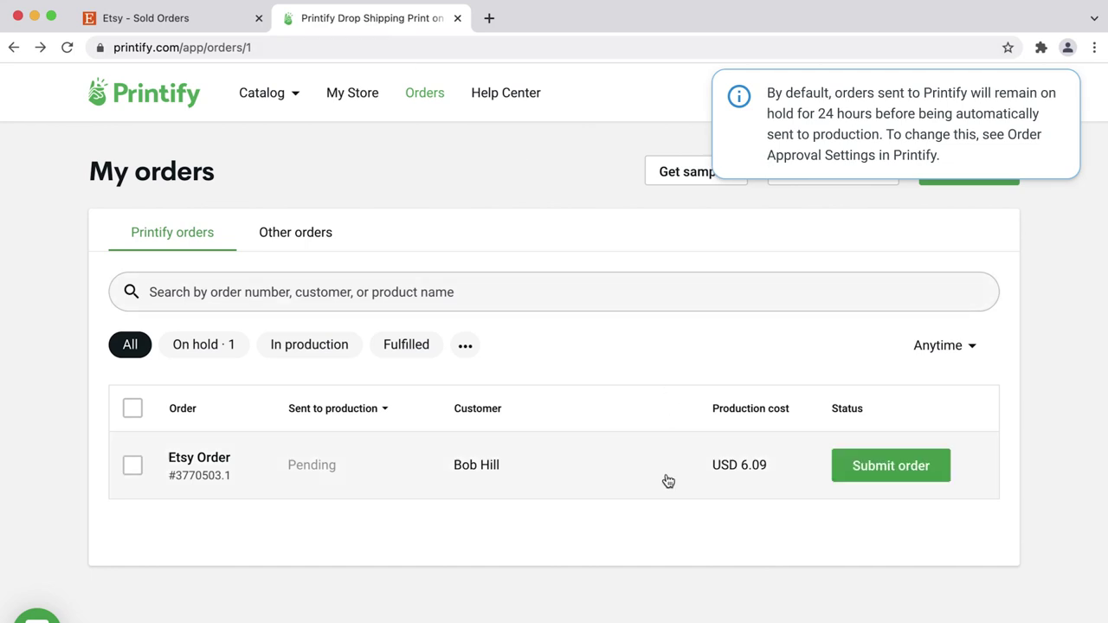
mouse_move(890, 485)
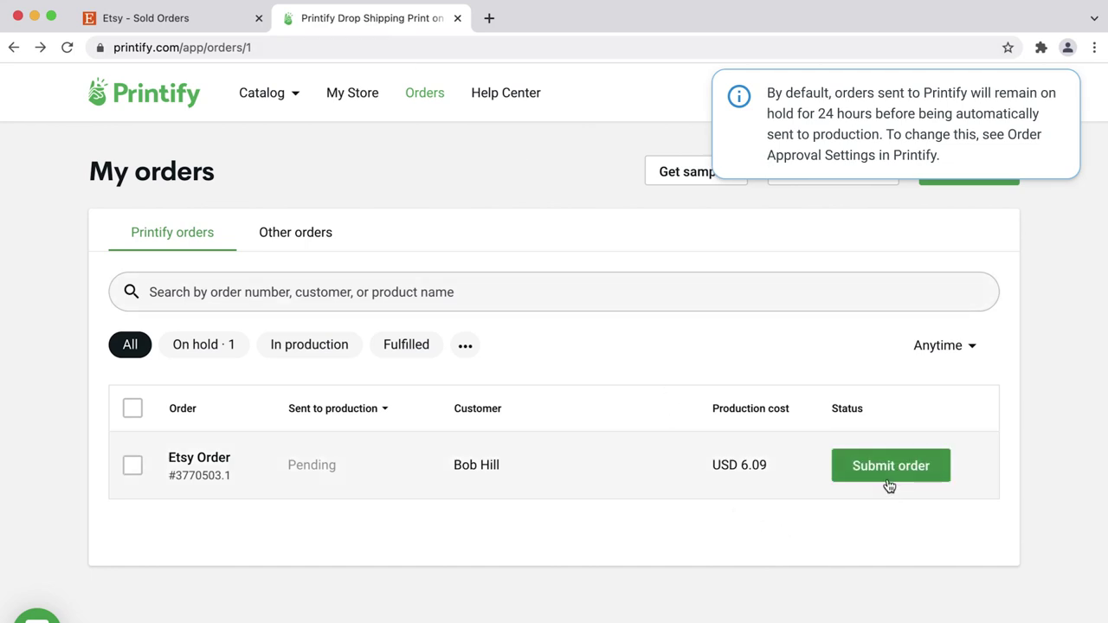